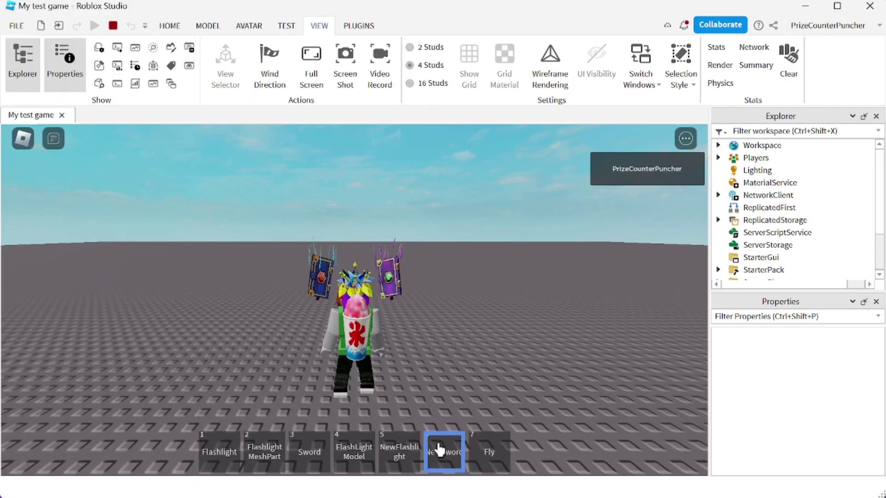
Inspect the equipped NewSword in the running playtest, strike the Rig with it, and stop the playtest
right_drag(540, 401, 540, 401)
scroll(540, 402, up, 5)
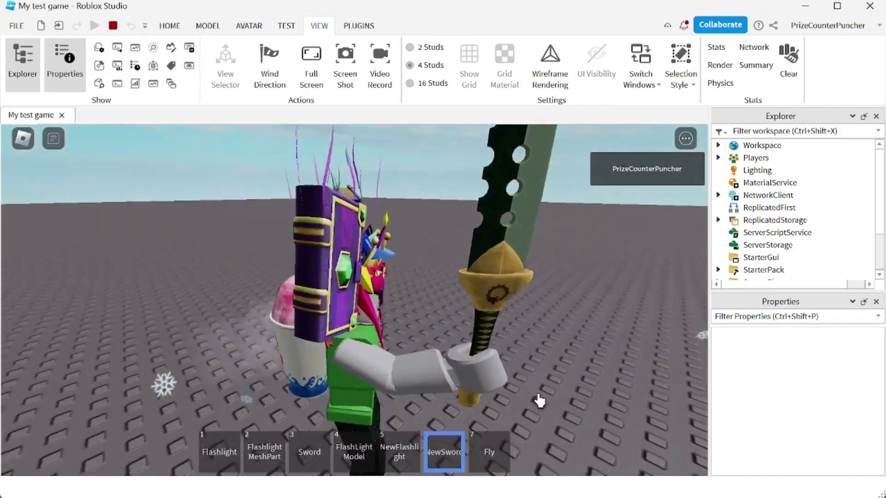
scroll(539, 401, down, 5)
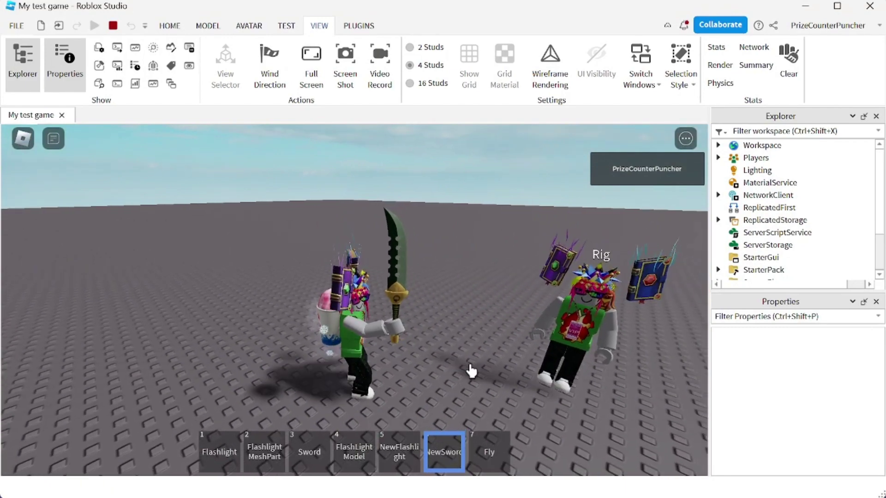
right_drag(470, 371, 475, 372)
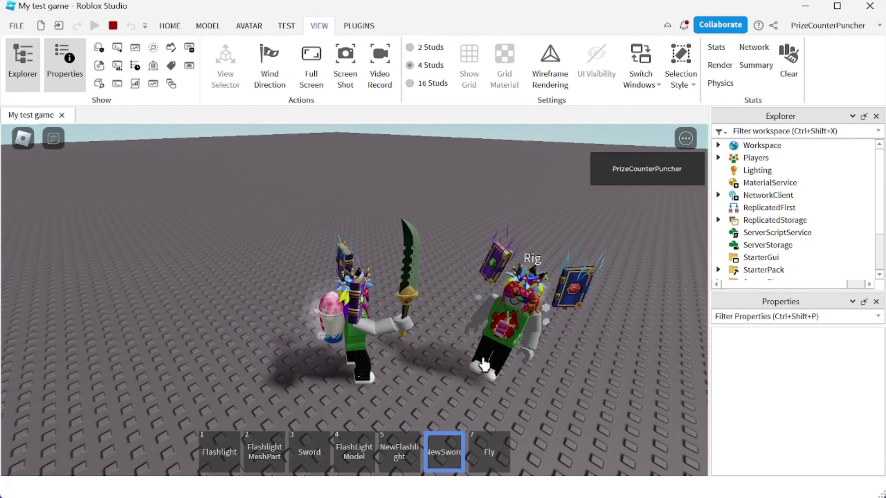
right_drag(484, 365, 452, 346)
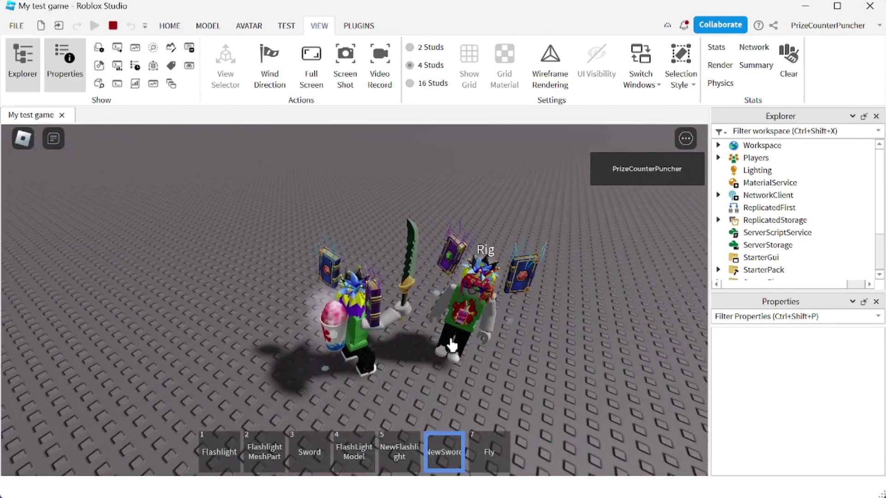
click(452, 341)
right_drag(536, 346, 536, 346)
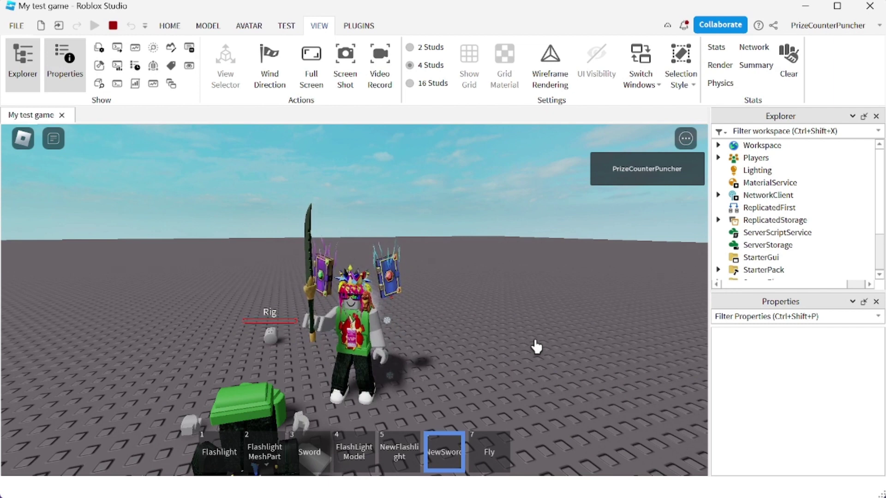
key(shift+F5)
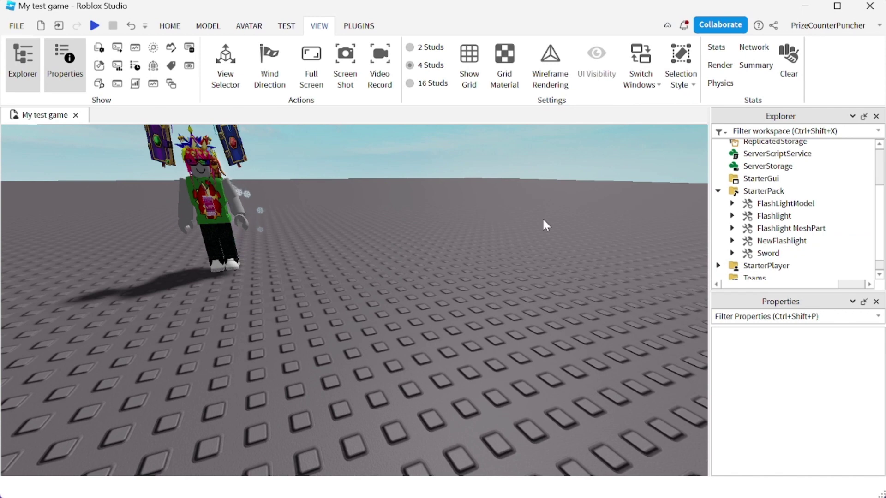
Insert a Tool object into the Workspace
scroll(818, 253, up, 2)
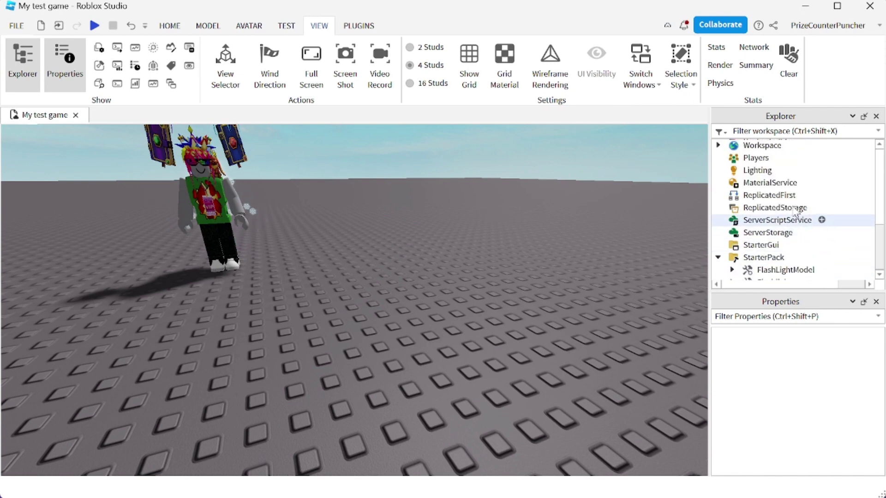
click(751, 149)
click(791, 146)
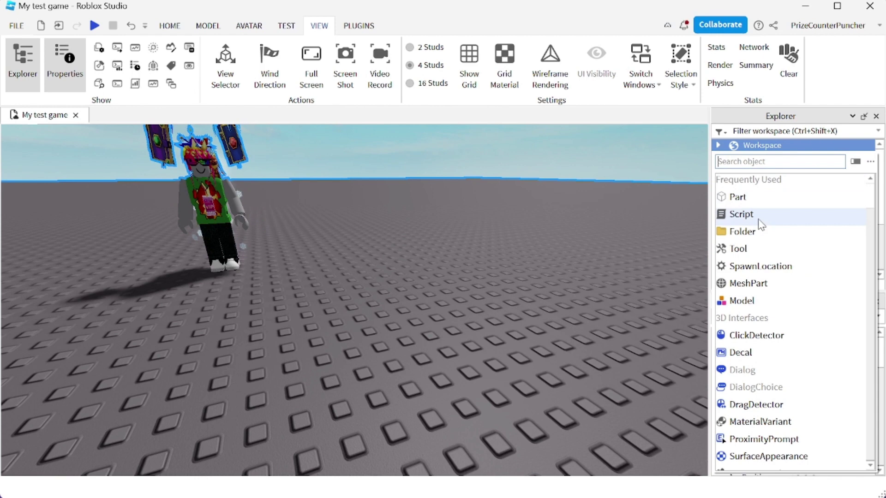
click(746, 251)
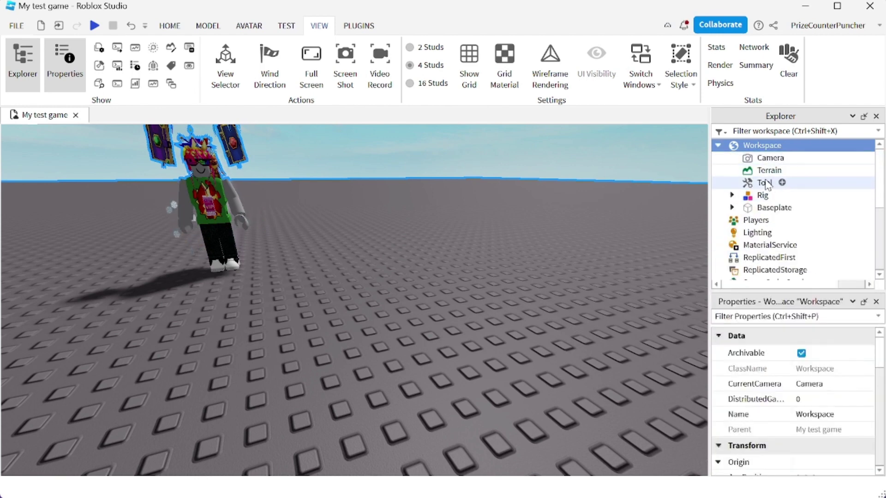
Add a MeshPart inside the new Tool
click(779, 183)
click(779, 184)
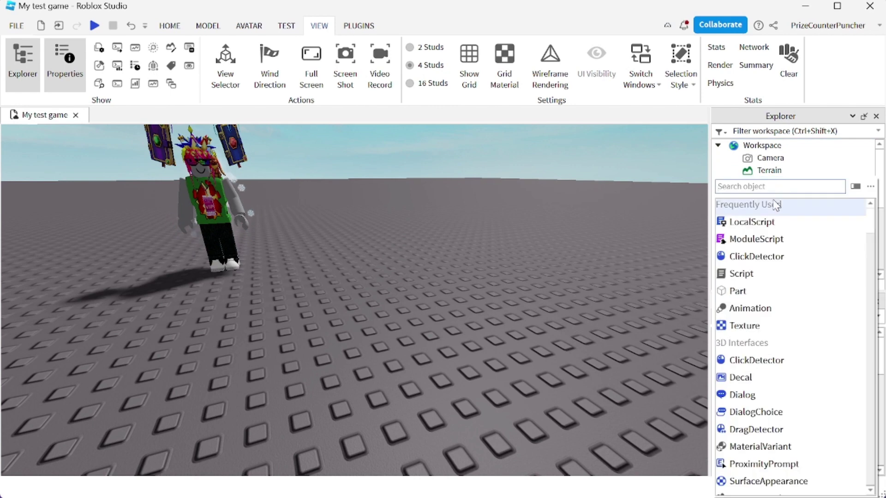
key(ctrl+shift+v)
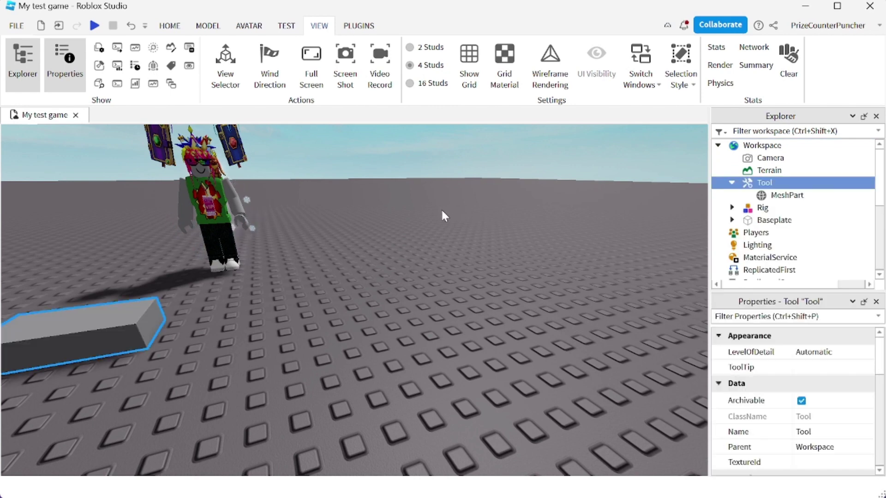
Search the Toolbox marketplace's Meshes category for "sword"
click(169, 25)
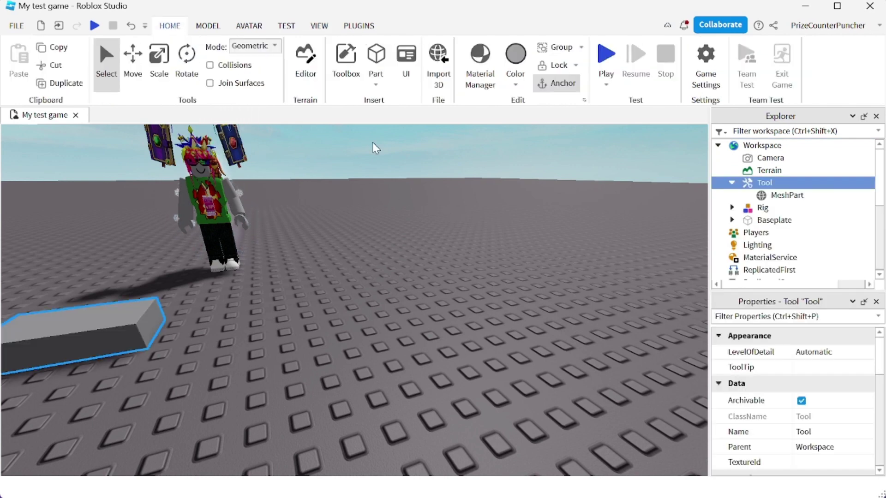
click(346, 73)
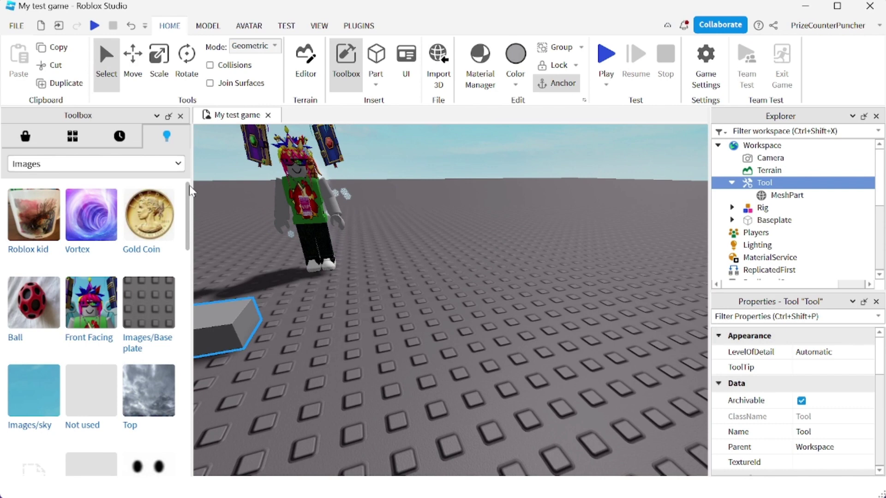
click(27, 144)
click(33, 164)
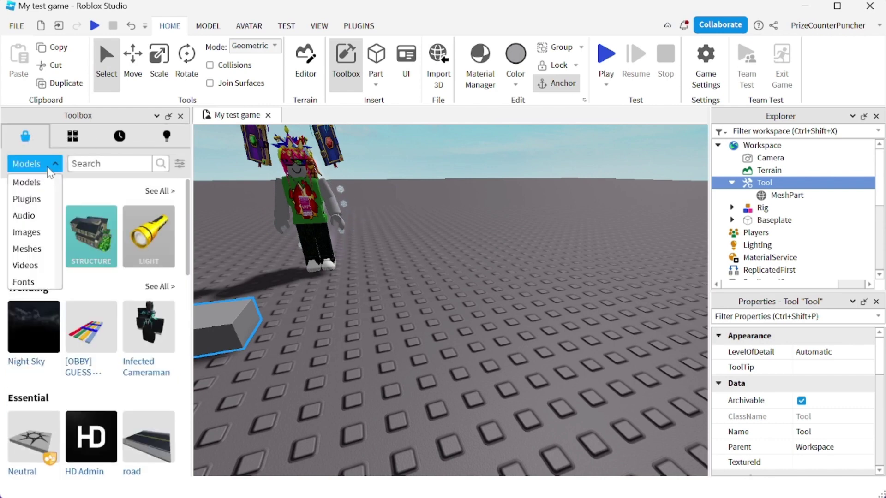
click(25, 248)
click(118, 166)
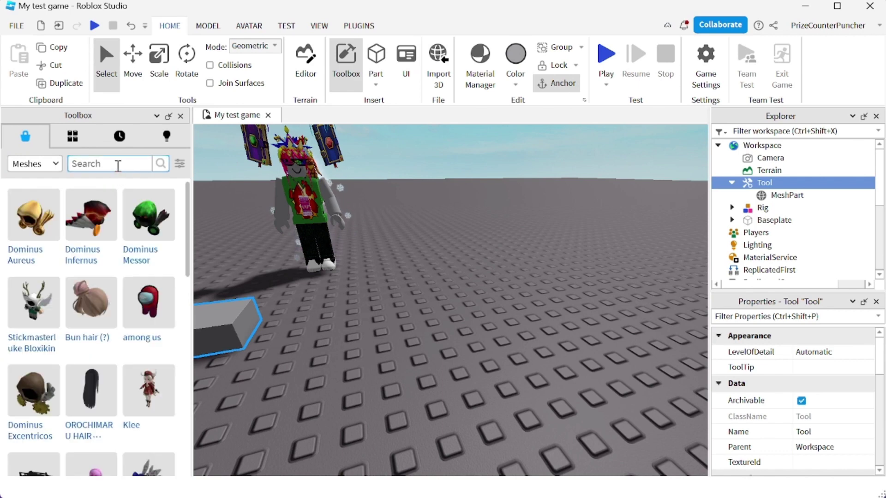
text(sw)
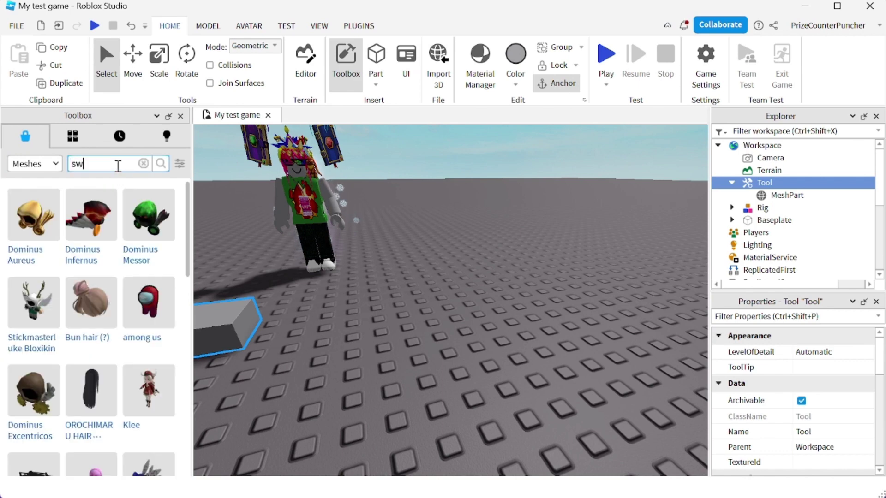
text(ord)
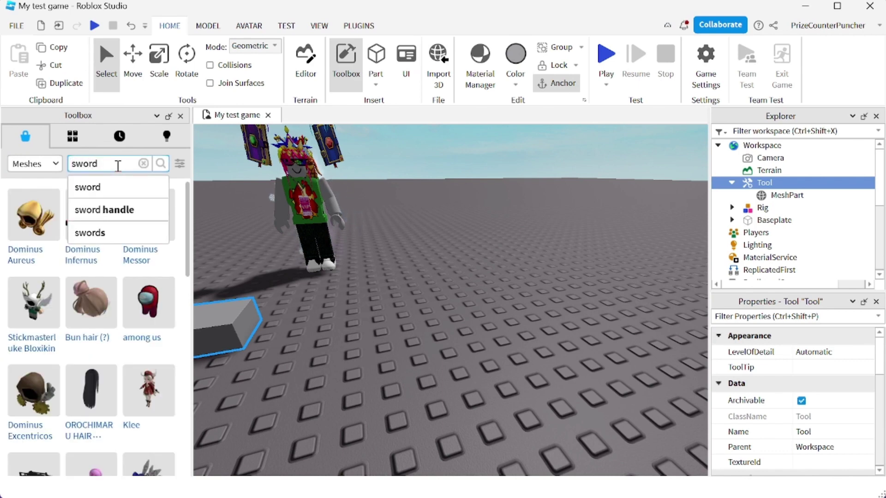
key(Return)
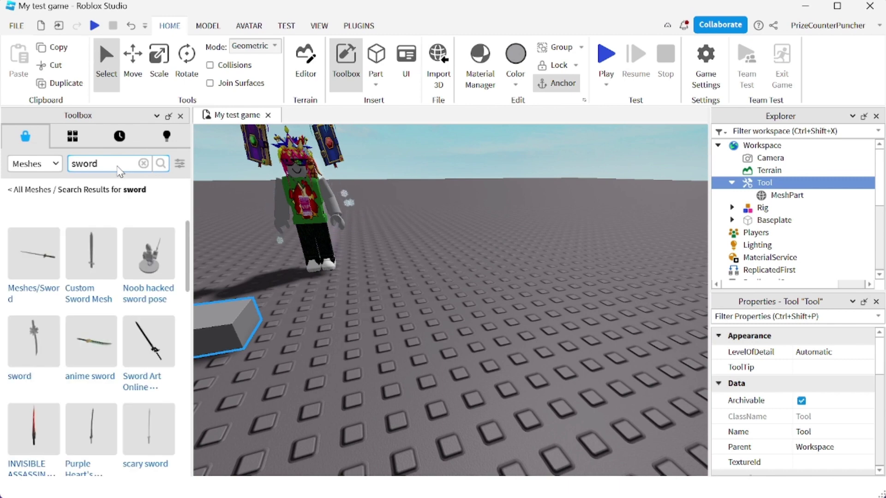
Copy the mesh ID of the "anime sword" asset and set it as the MeshPart's MeshId
right_click(100, 360)
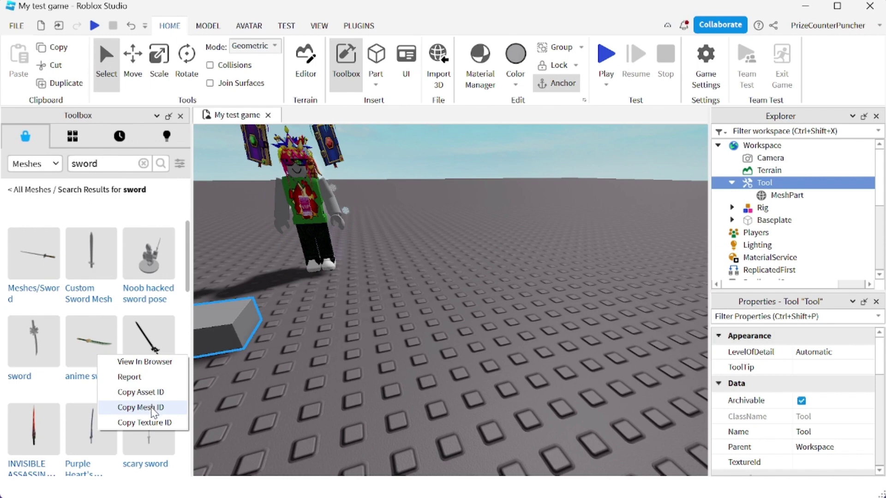
click(154, 409)
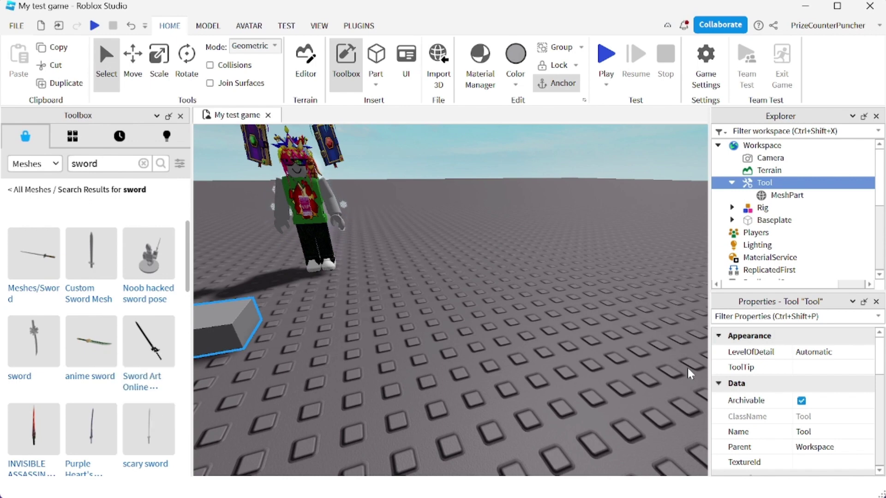
click(787, 196)
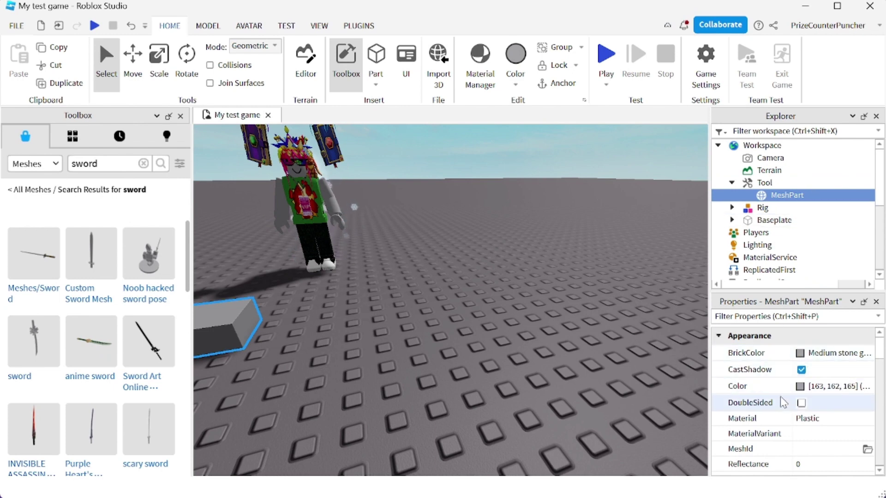
click(814, 451)
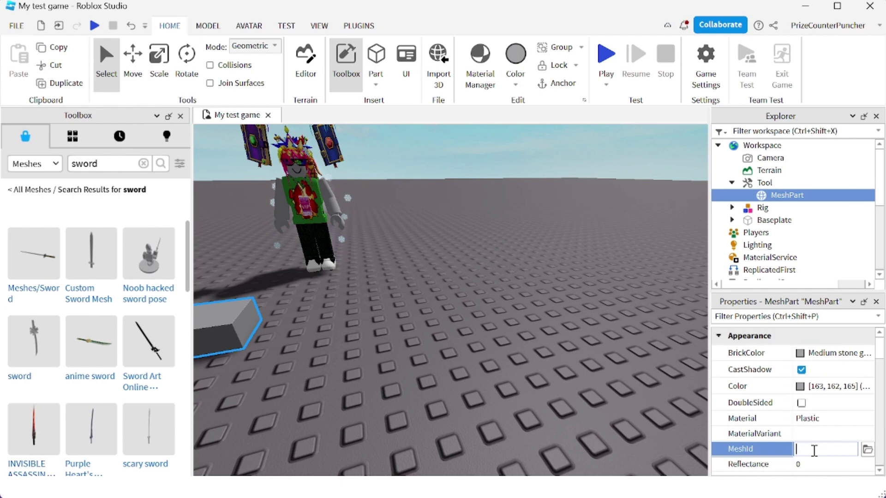
key(ctrl+v)
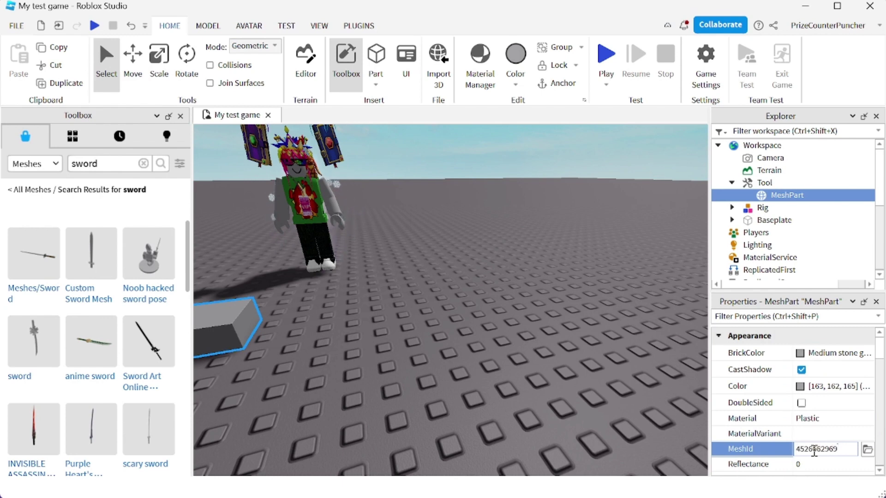
key(Return)
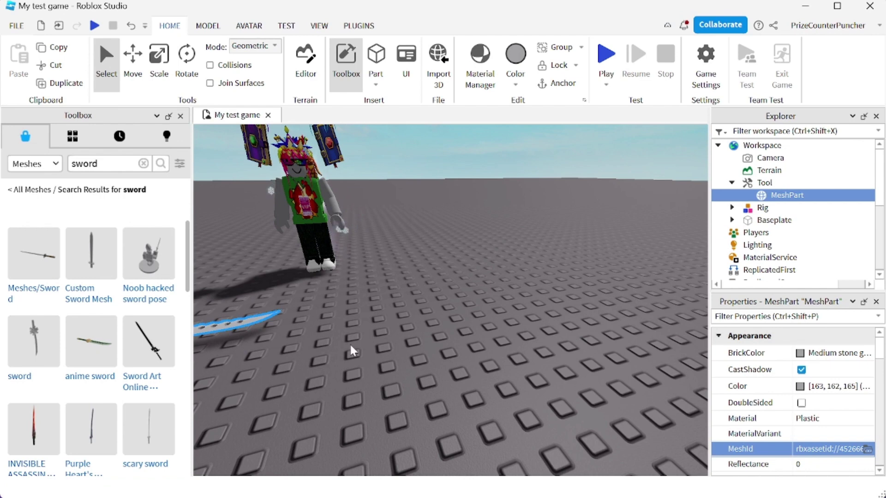
right_click(90, 361)
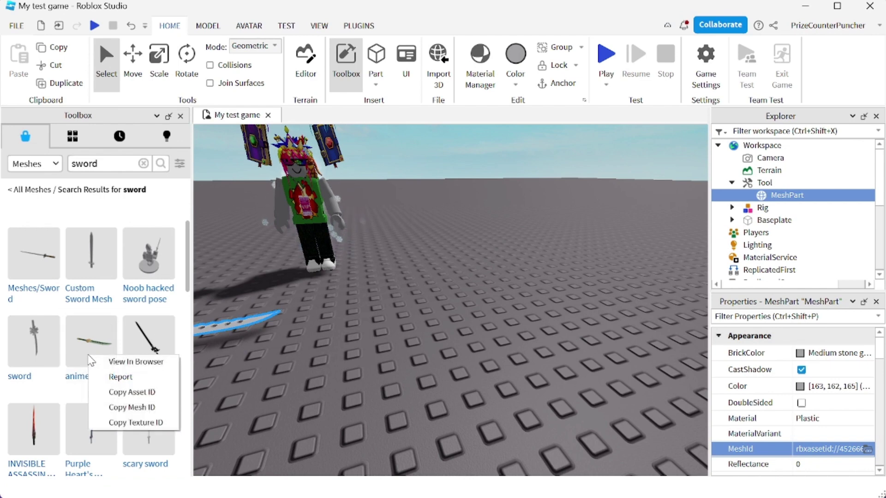
click(156, 427)
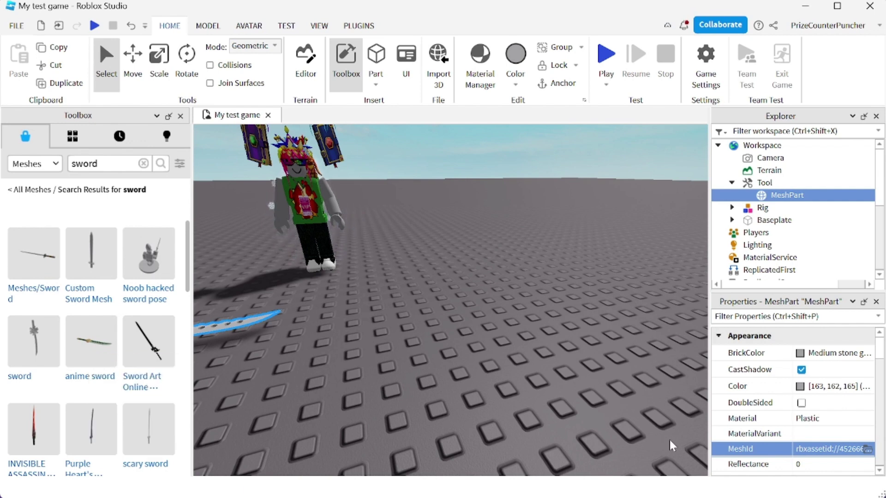
scroll(834, 421, down, 3)
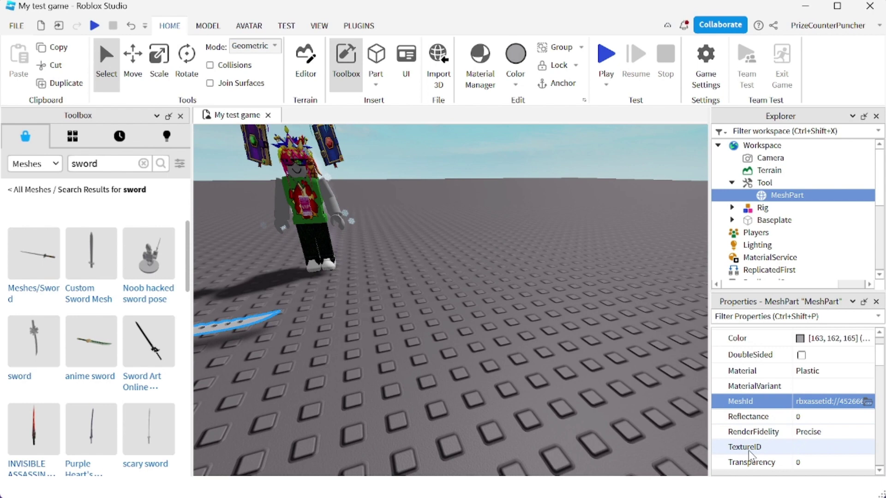
click(819, 448)
click(767, 247)
right_click(767, 247)
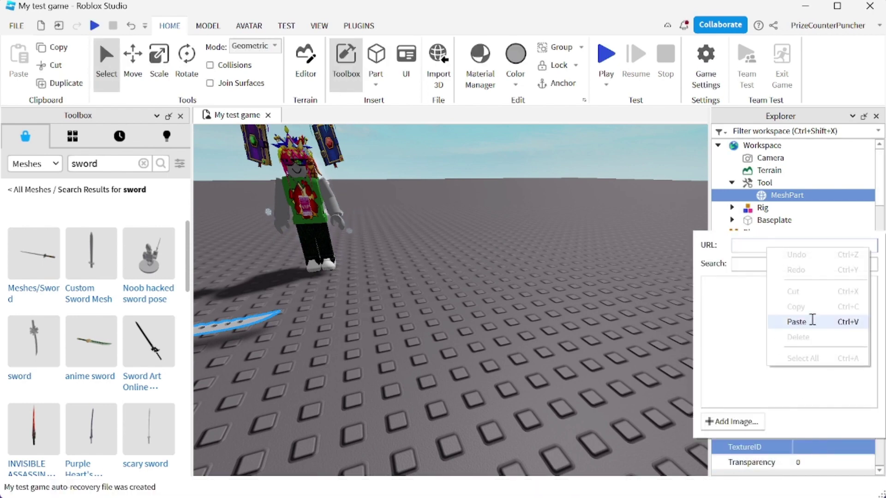
click(809, 322)
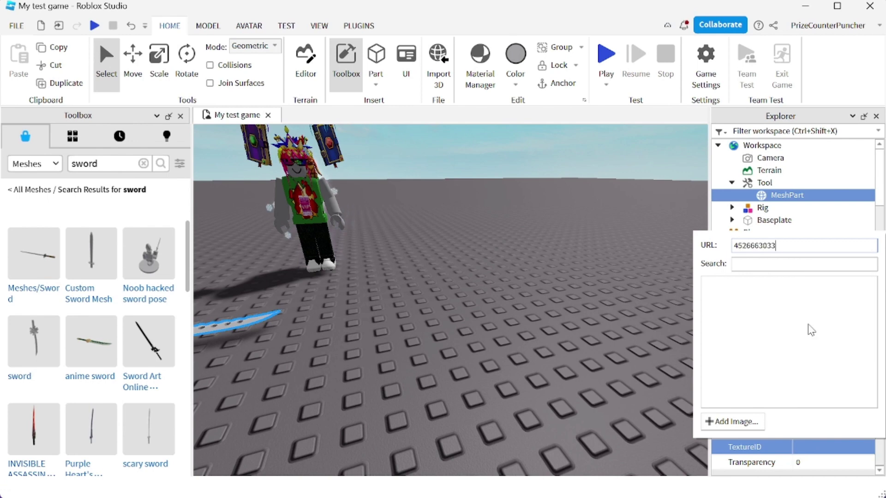
key(Return)
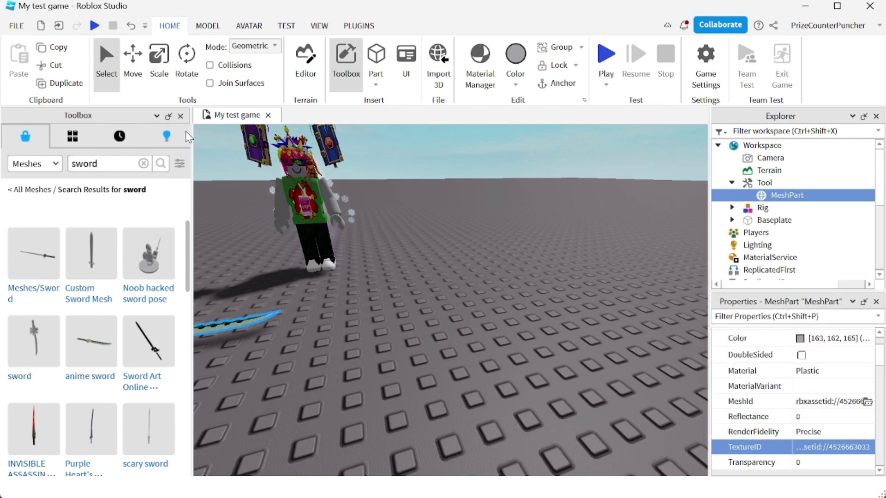
Close the Toolbox and move the sword Tool across the baseplate to the open floor beside the Rig
click(180, 116)
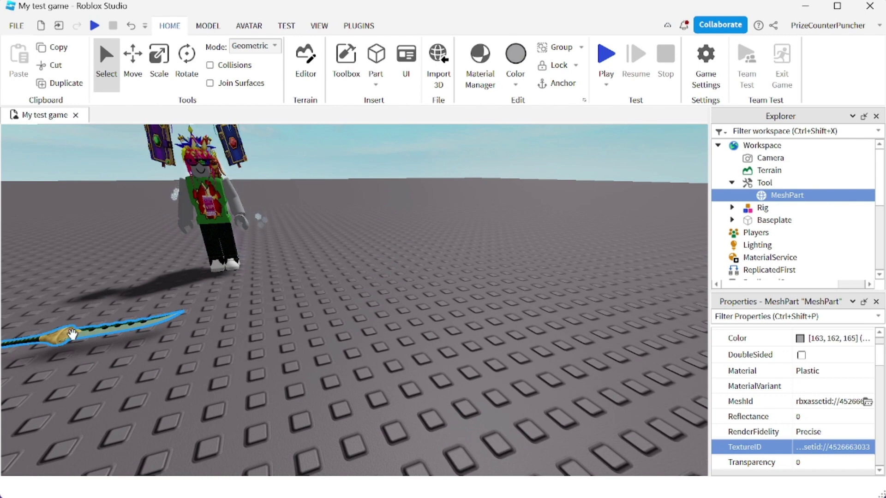
drag(73, 333, 221, 358)
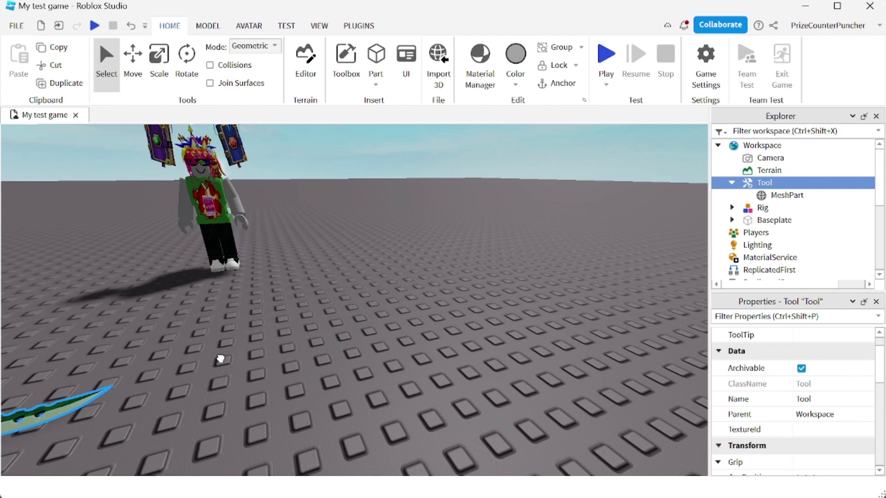
click(207, 26)
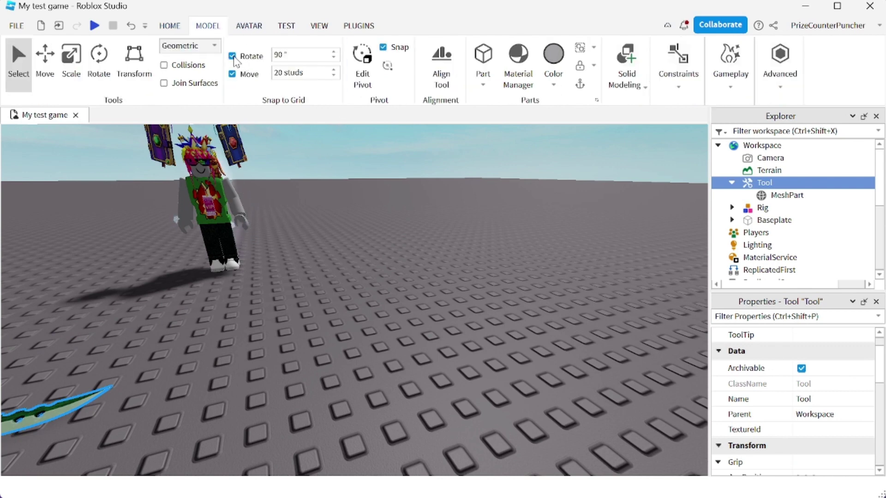
click(169, 25)
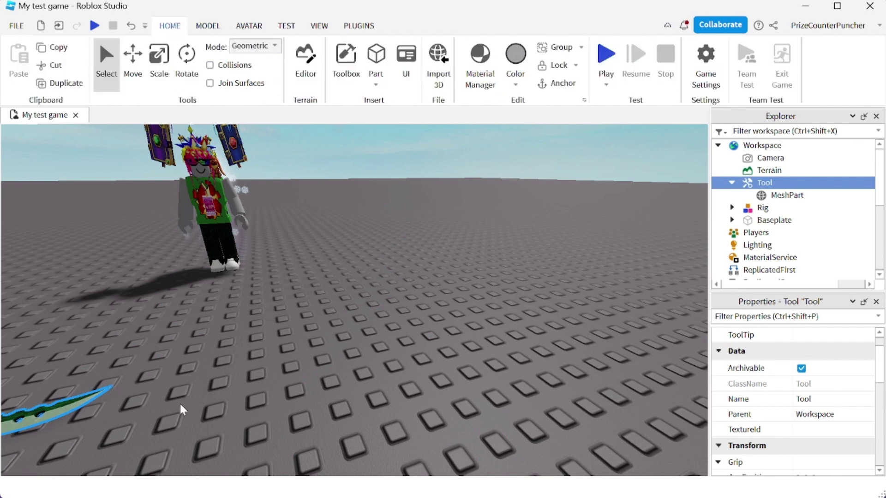
drag(64, 403, 389, 292)
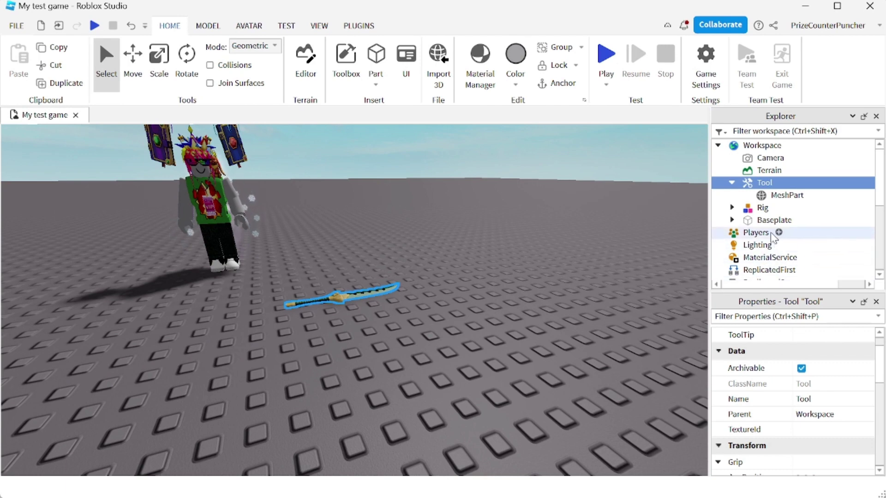
Rename the sword MeshPart inside the Tool to "Handle"
click(785, 203)
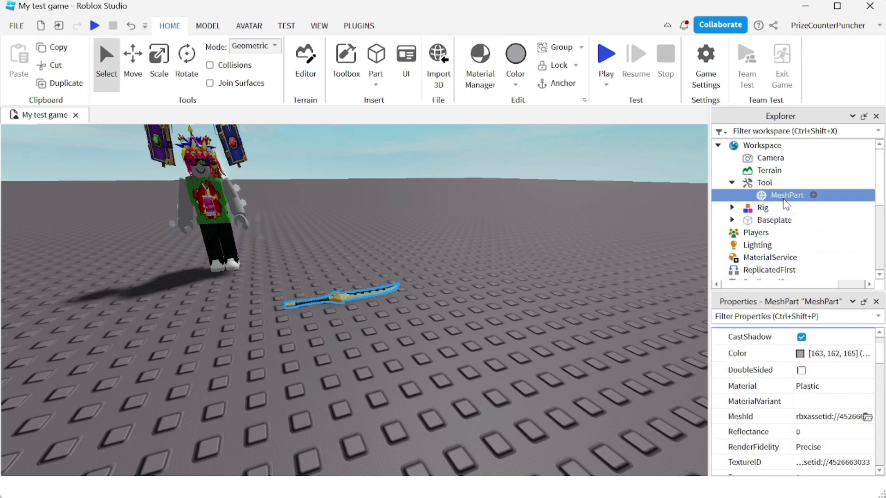
click(784, 198)
text(Handle)
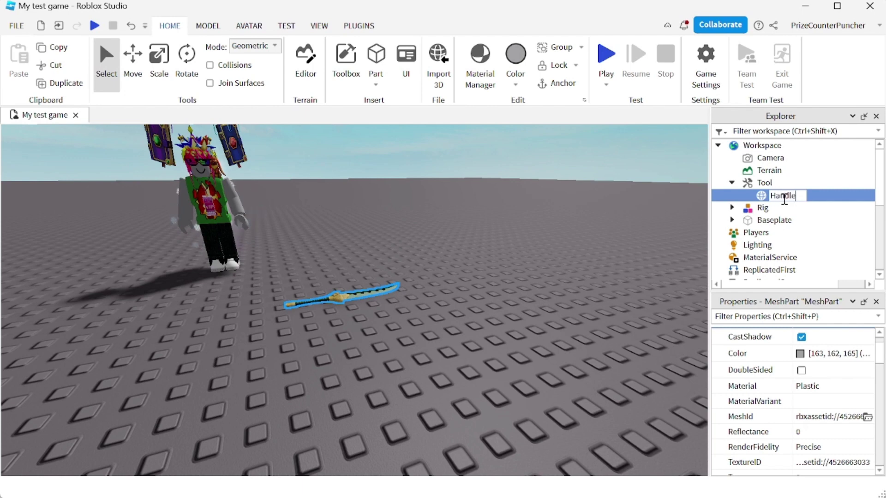
key(Return)
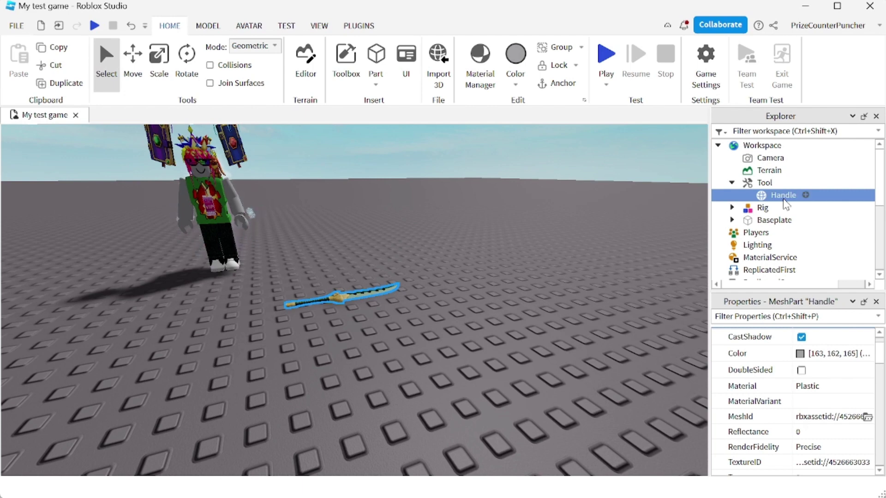
Rename the Tool that contains the Handle to "NewSword"
click(766, 184)
double_click(765, 183)
text(NewSw)
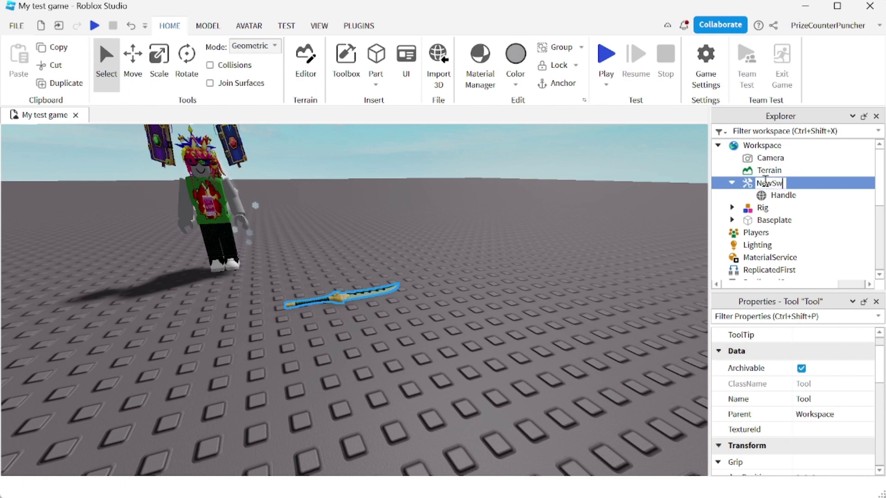
text(ord)
key(Return)
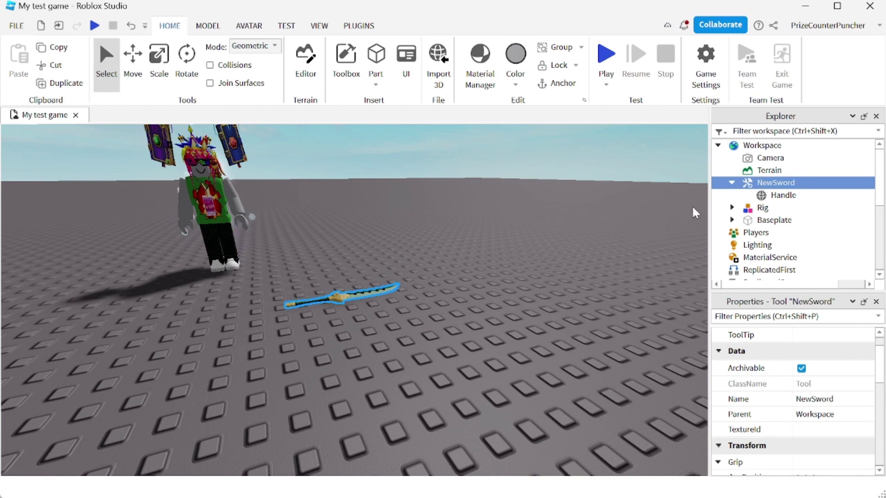
Move the NewSword tool from Workspace into StarterPack
click(732, 183)
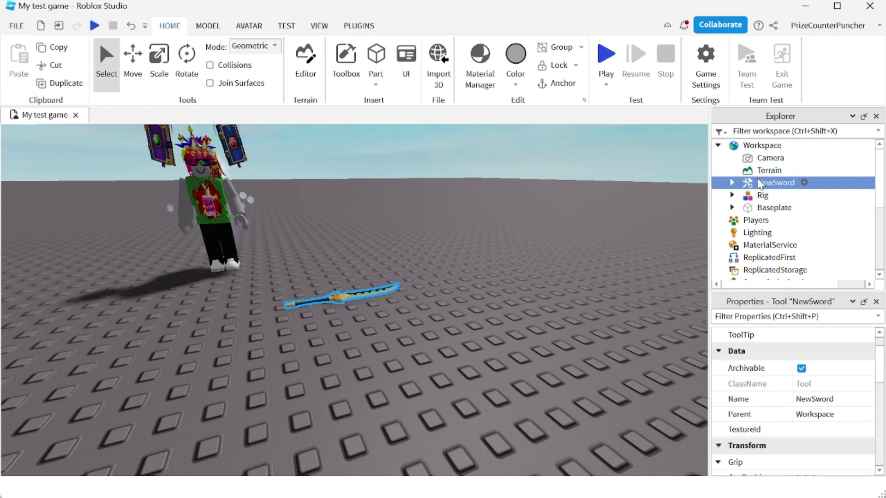
drag(767, 194, 774, 235)
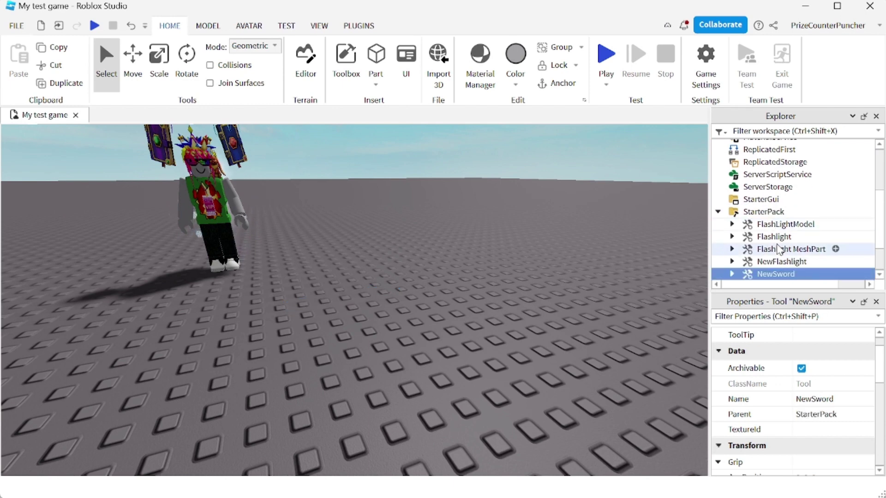
click(766, 212)
scroll(767, 219, down, 1)
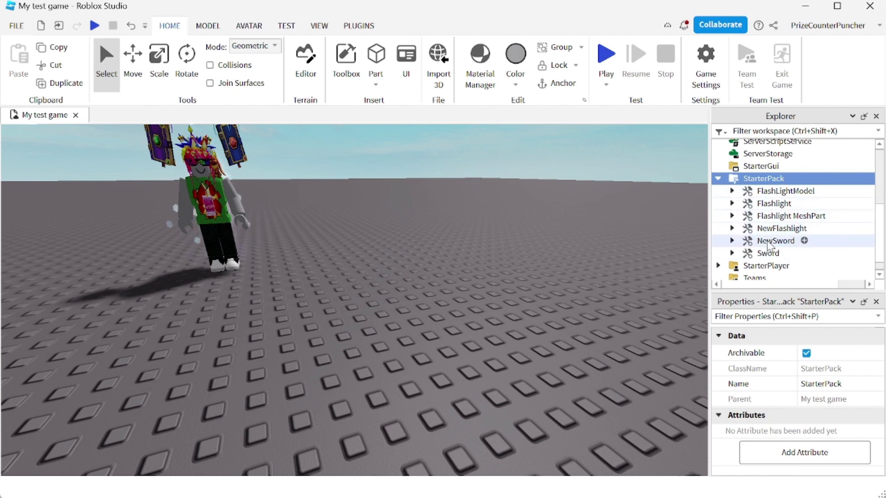
click(775, 240)
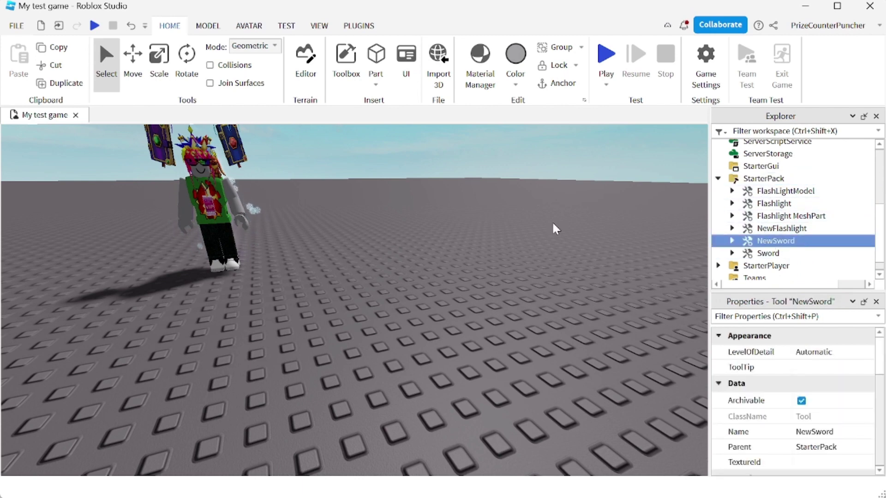
Start a playtest and equip NewSword to view how the character holds it
click(605, 57)
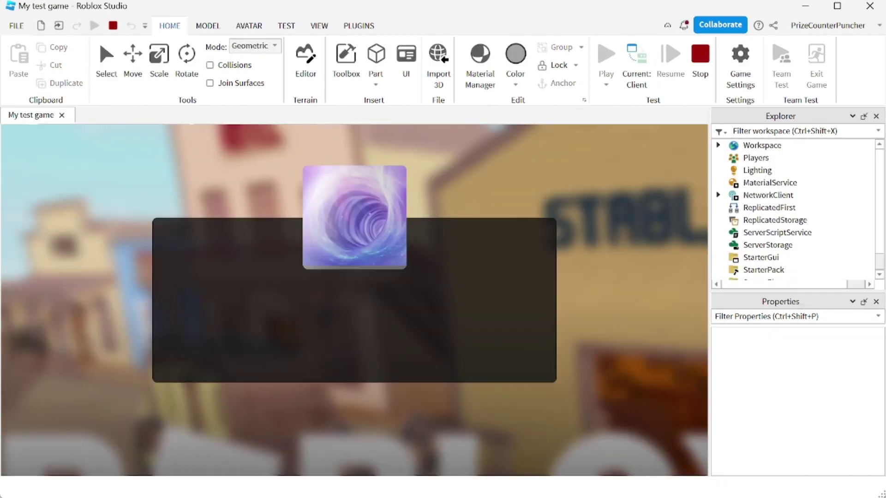
key(d)
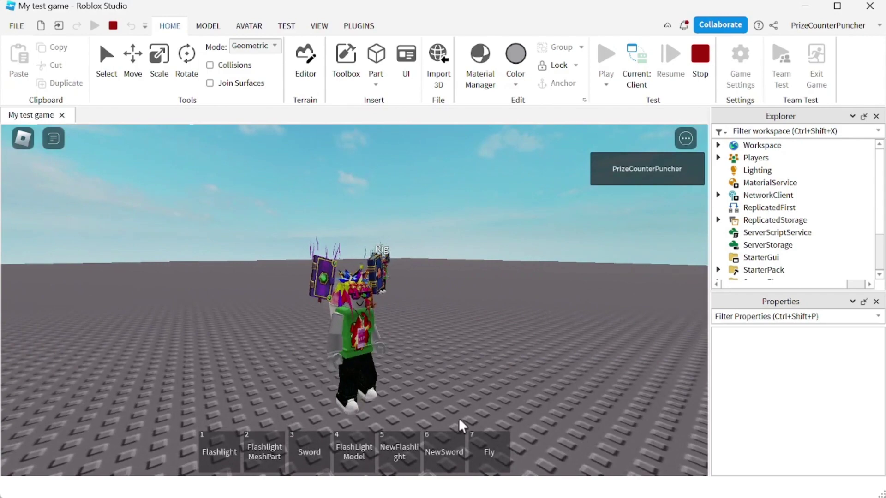
click(443, 453)
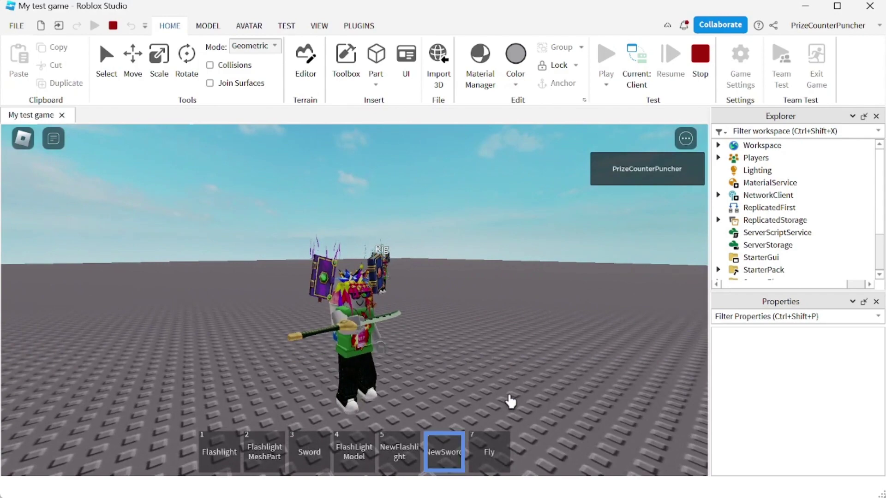
right_drag(434, 381, 419, 377)
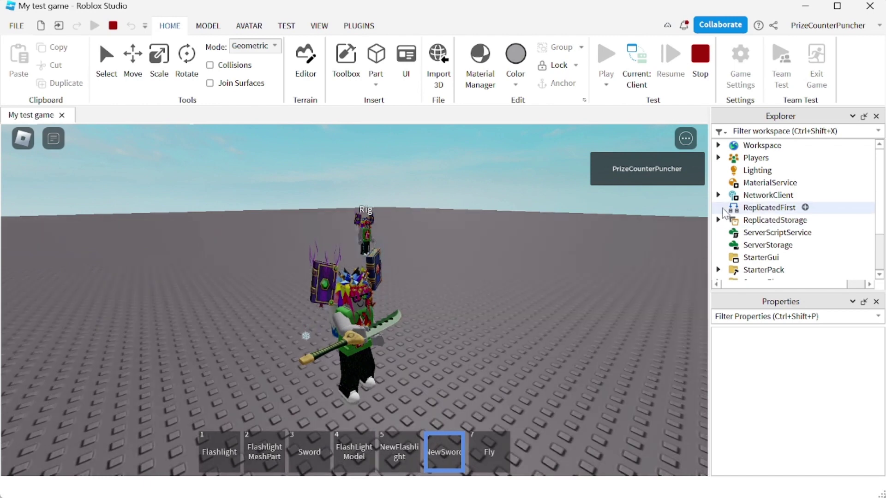
Select the equipped NewSword tool inside the player's character in Workspace and bring up its Grip properties
click(718, 146)
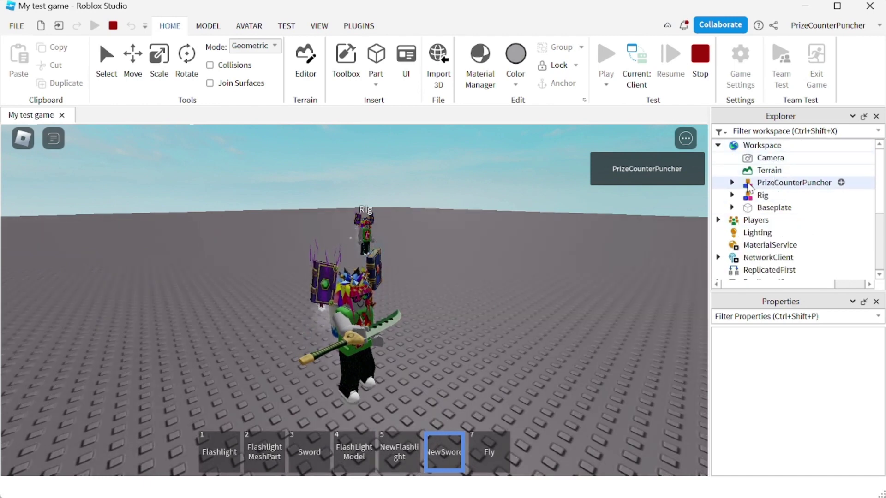
click(732, 184)
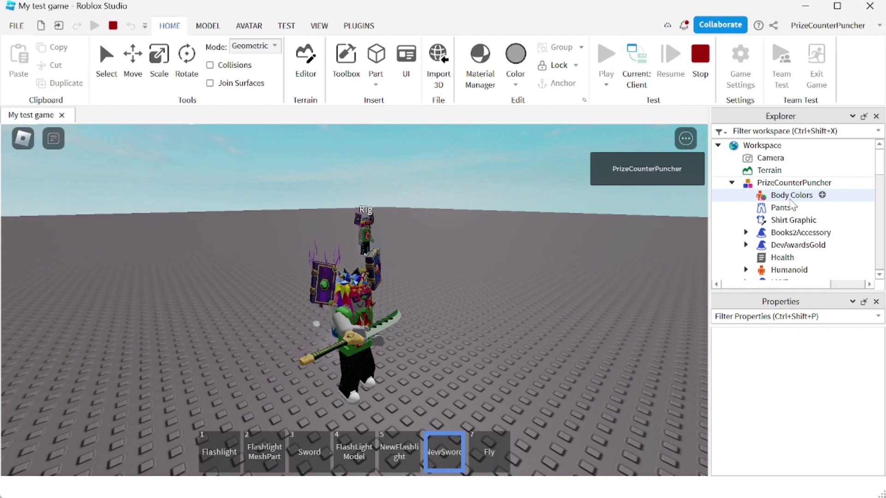
scroll(787, 217, down, 2)
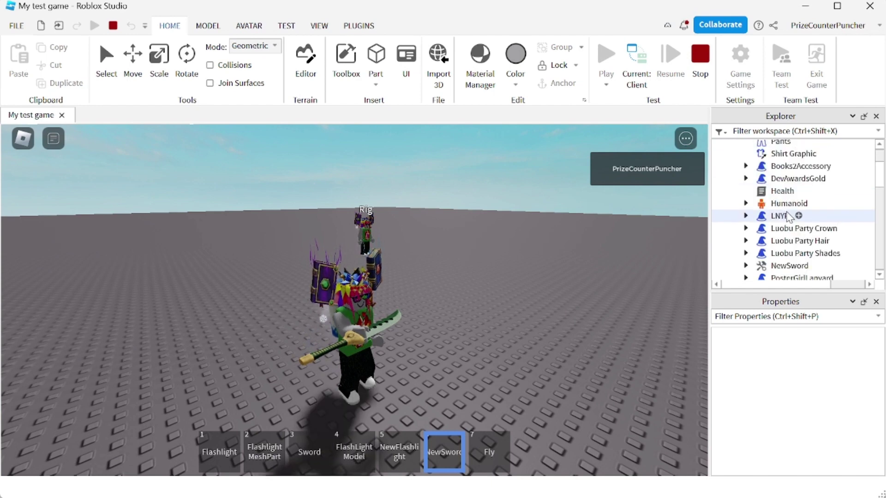
click(790, 266)
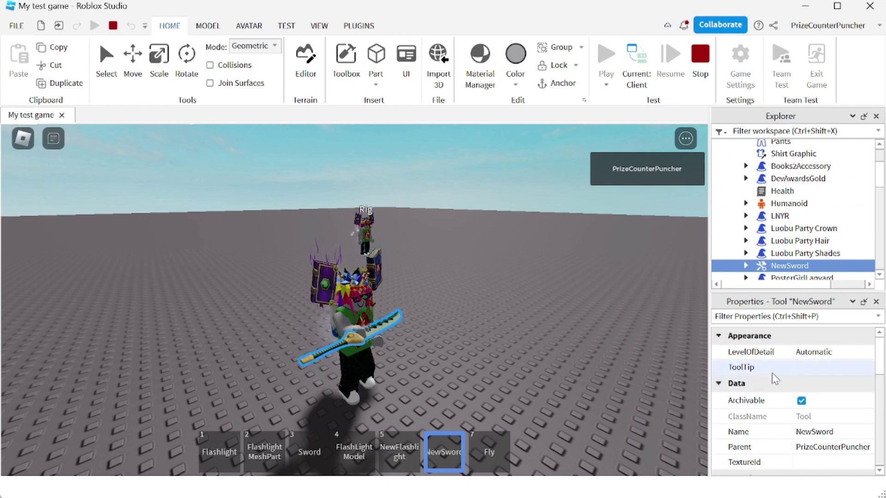
scroll(775, 378, down, 5)
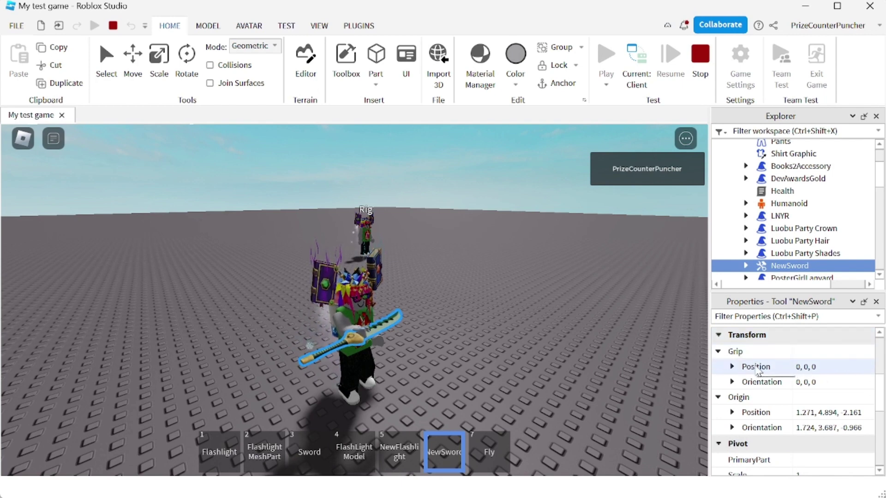
Try a Grip Position of 1, 0, 0 on the equipped NewSword
click(801, 367)
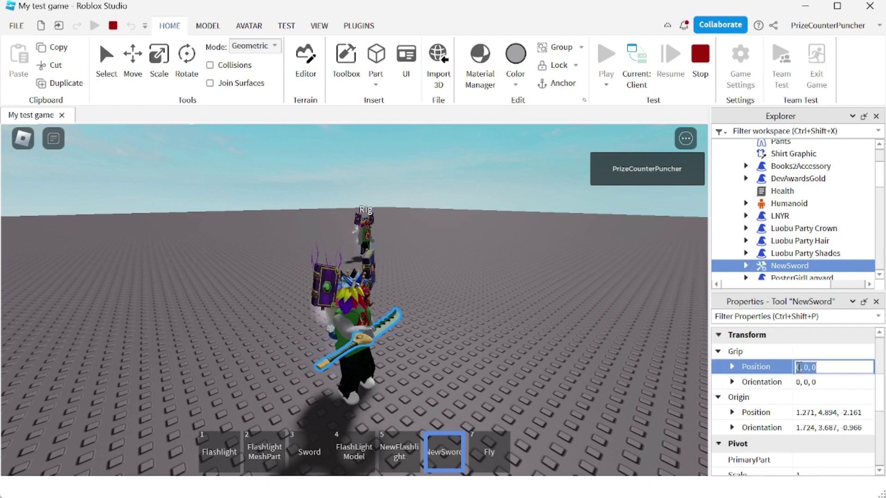
click(799, 368)
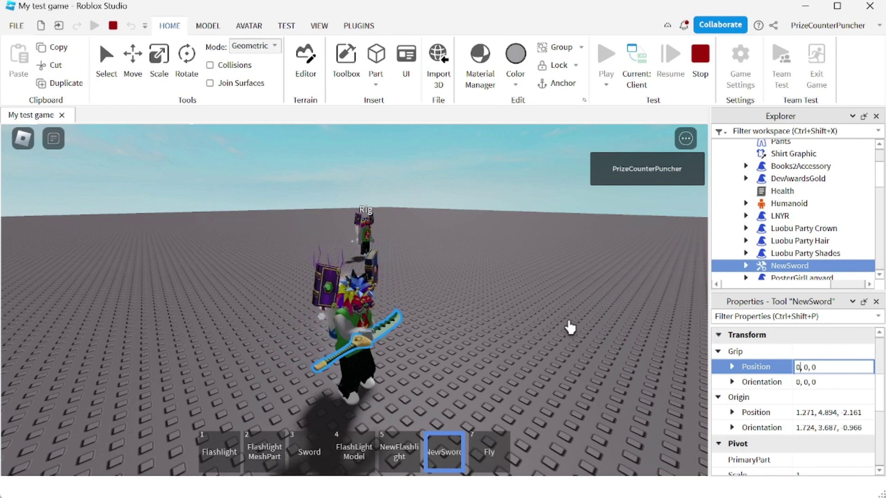
key(BackSpace)
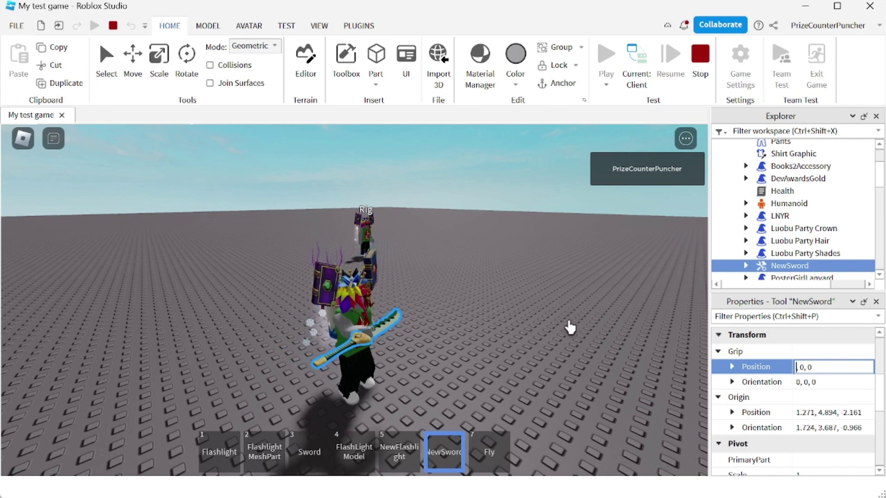
text(1)
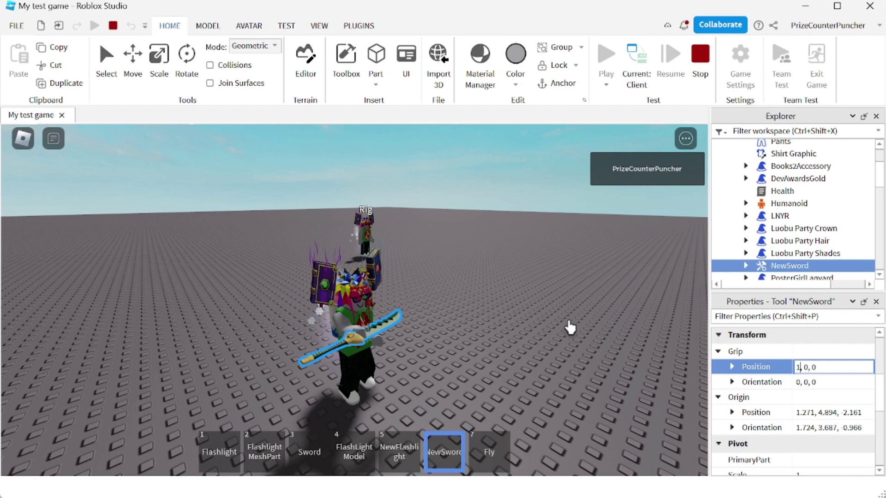
key(Return)
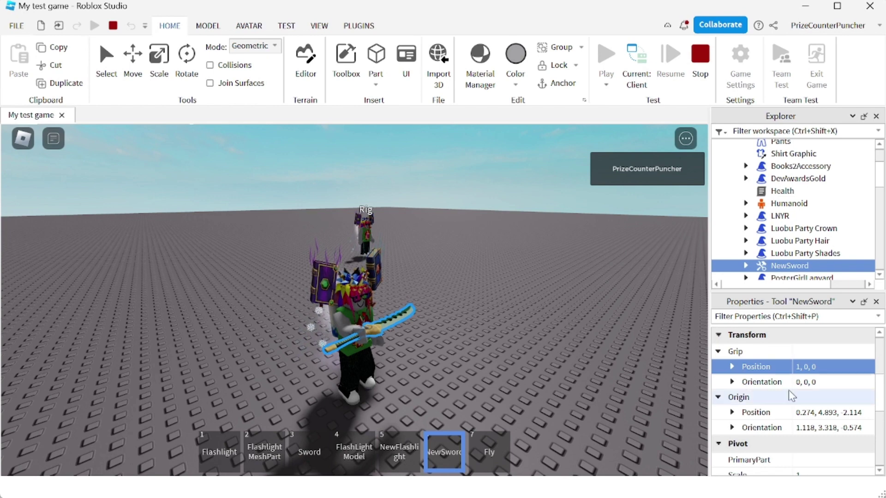
Set the equipped NewSword's Grip Position to 2, 0, 0
click(800, 367)
click(800, 367)
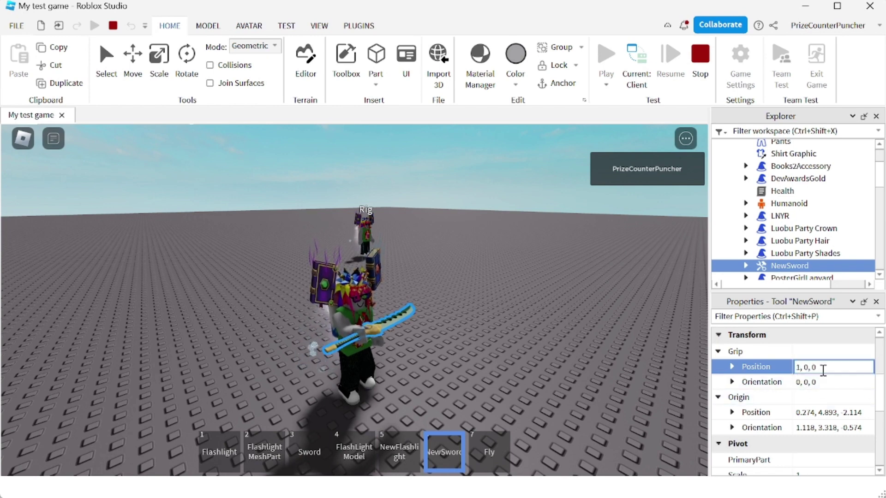
key(BackSpace)
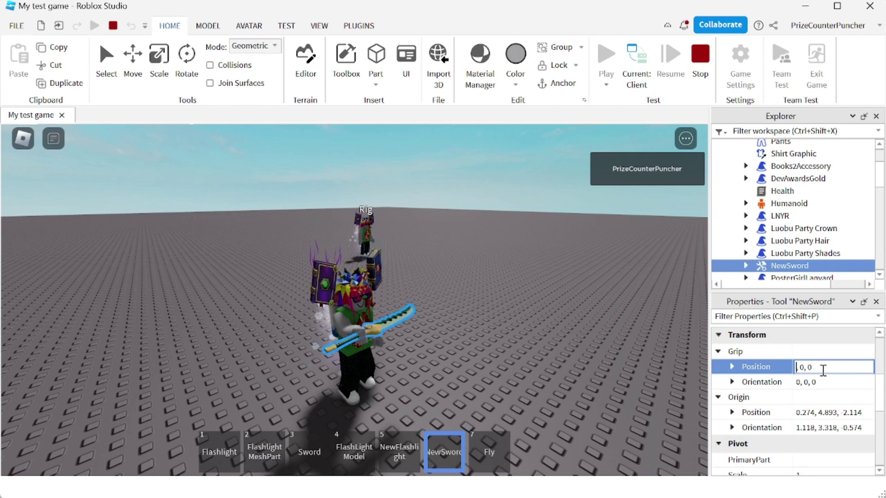
text(2)
key(Return)
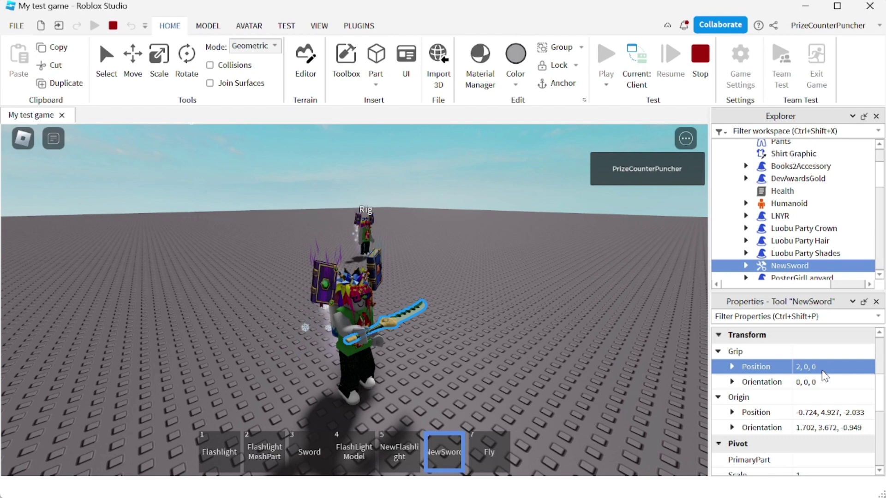
Try a Grip Orientation of 90, 0, 0 on the equipped NewSword
click(803, 382)
click(797, 382)
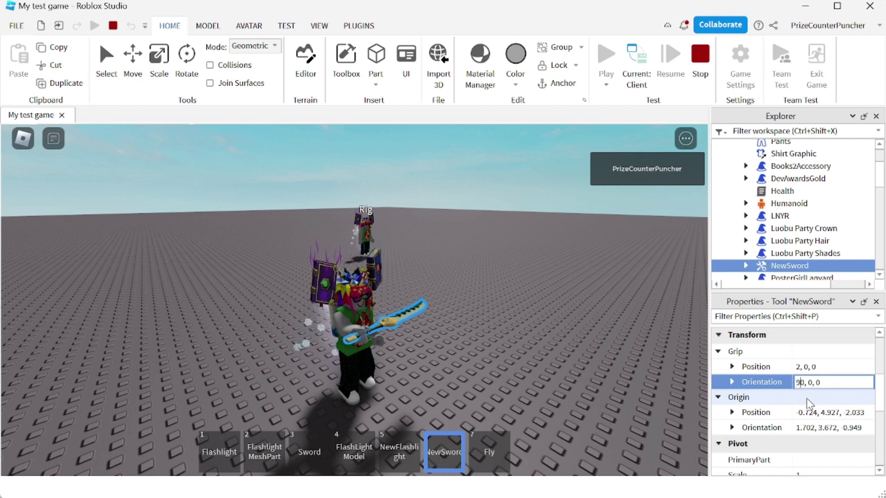
key(Return)
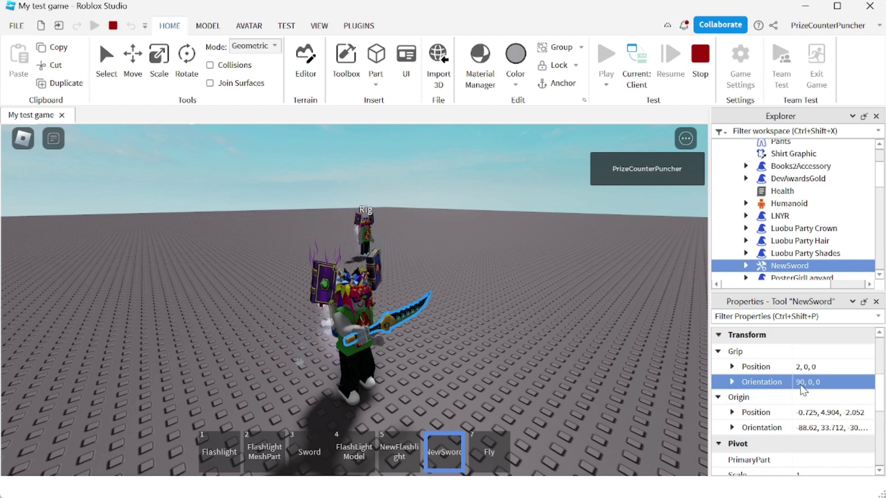
Reset the equipped NewSword's Grip Orientation to 0, 0, 0
click(801, 382)
click(800, 383)
key(BackSpace)
text(0)
key(BackSpace)
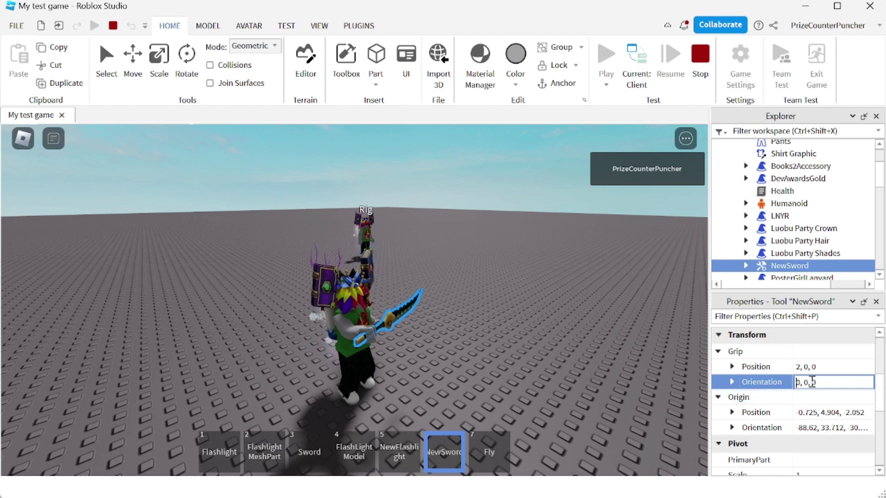
click(838, 395)
key(Up)
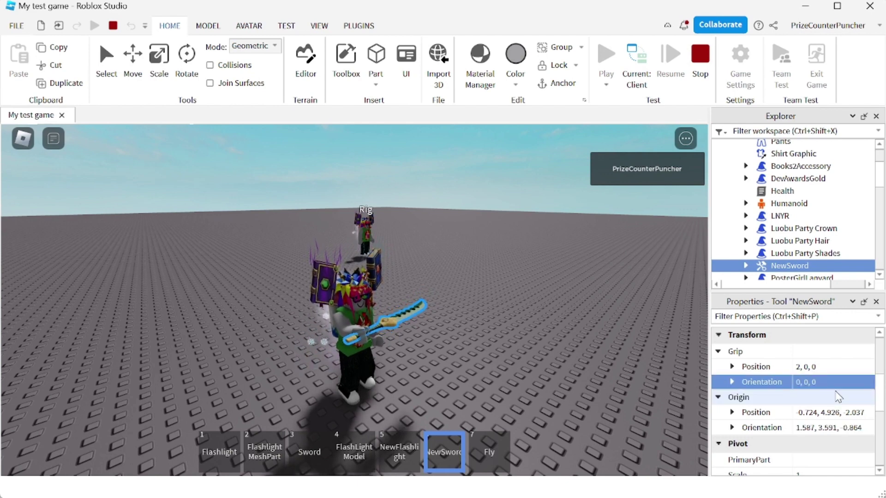
Set the equipped NewSword's Grip Orientation to 0, 0, 90 and check how the character holds it
click(814, 382)
click(814, 383)
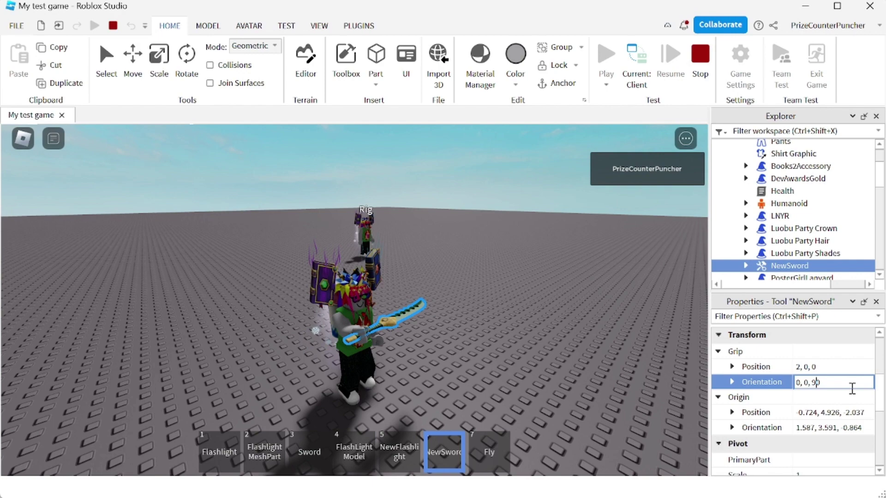
key(Return)
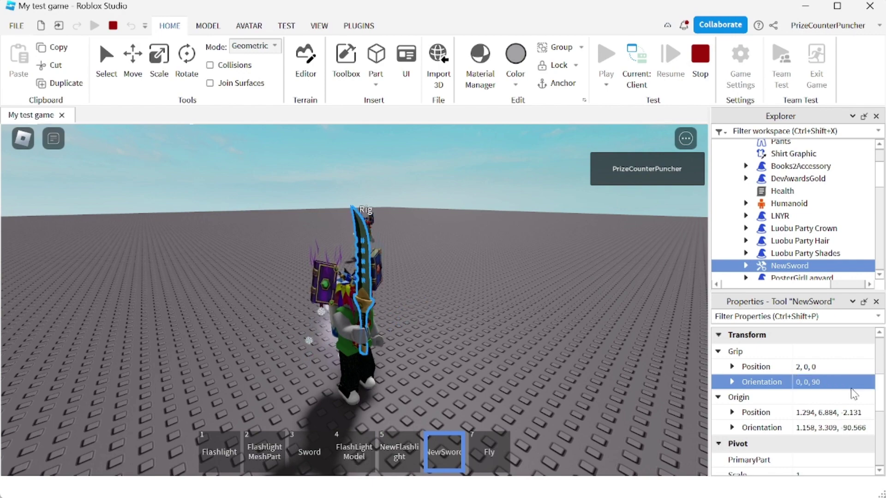
right_drag(619, 371, 618, 373)
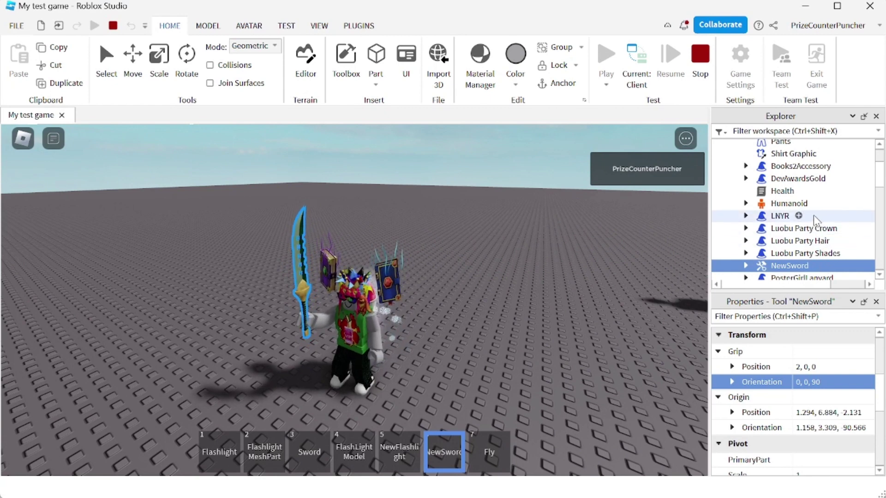
Copy the adjusted NewSword tool from the running character and stop the playtest
scroll(811, 217, down, 3)
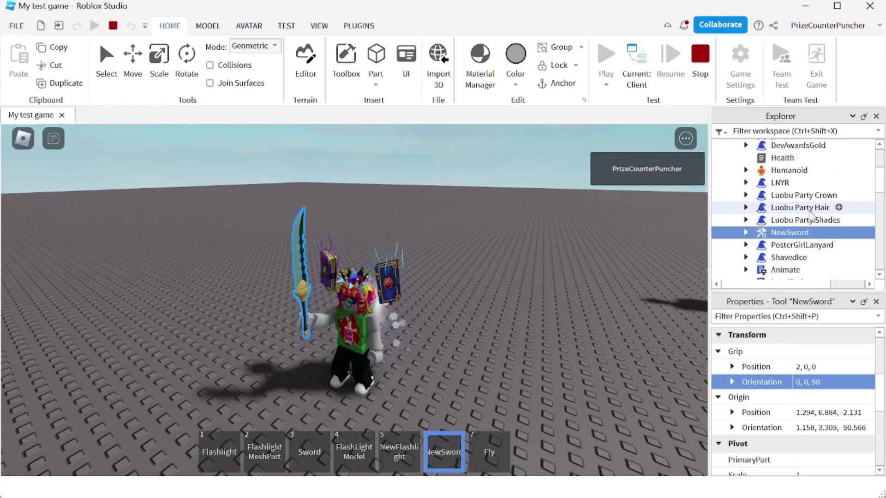
right_click(795, 235)
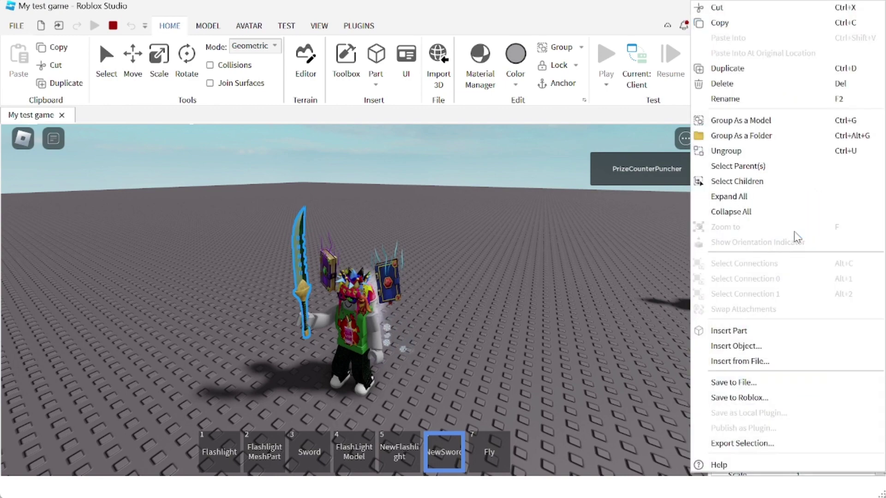
click(719, 23)
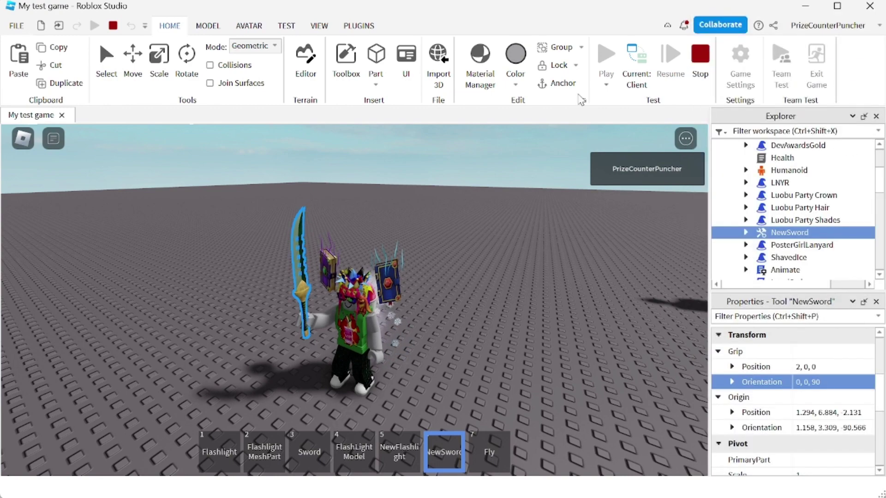
click(701, 65)
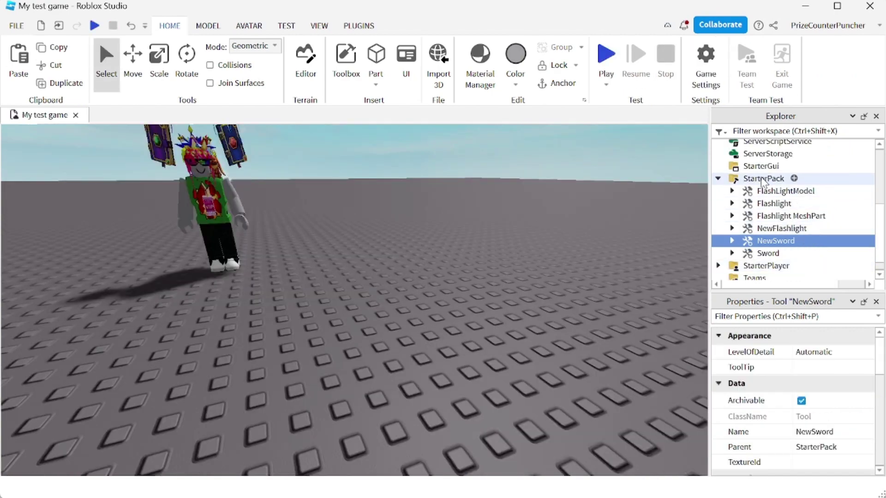
Paste the copied NewSword into StarterPack and delete the older NewSword there
click(761, 179)
right_click(761, 179)
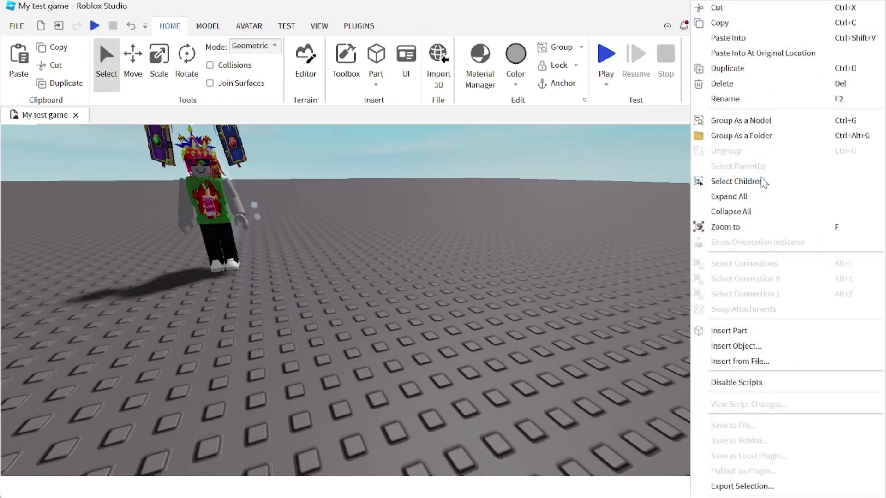
click(738, 38)
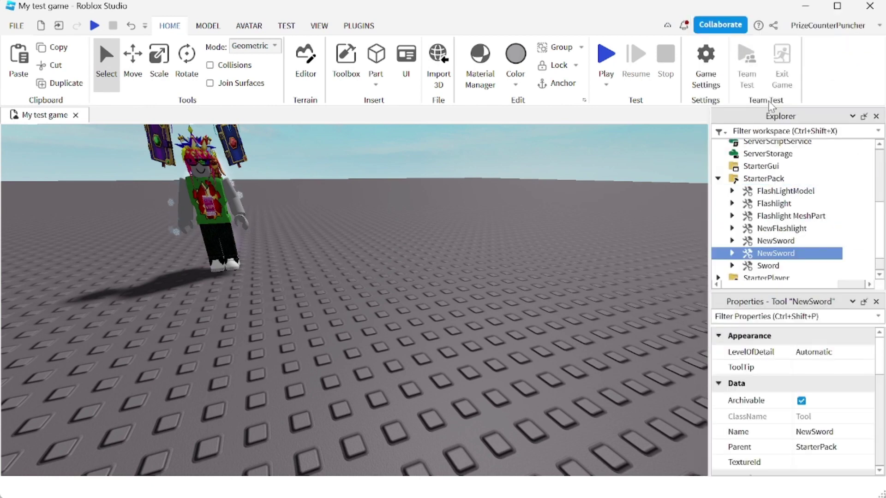
click(782, 241)
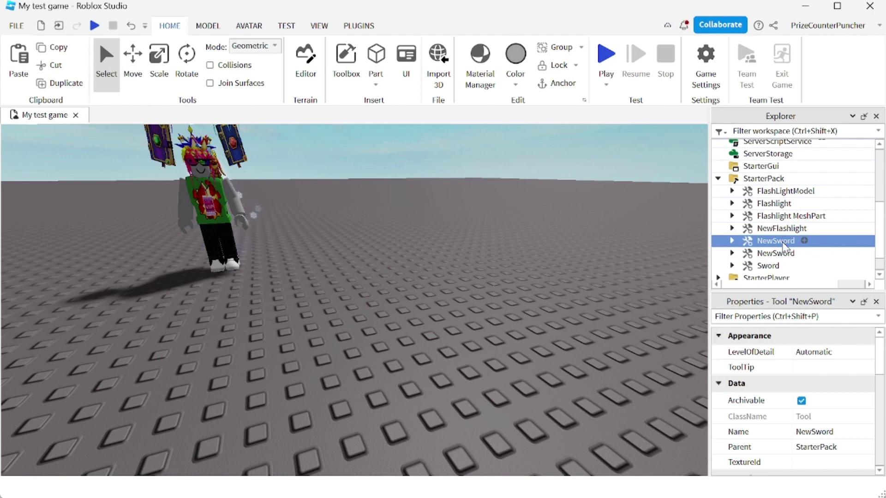
key(Delete)
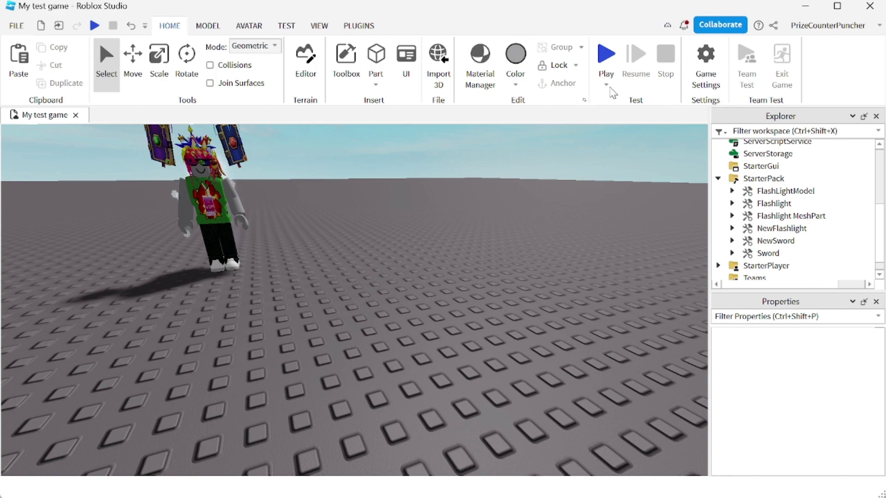
Playtest the game and equip NewSword to check how the character grips it
click(606, 55)
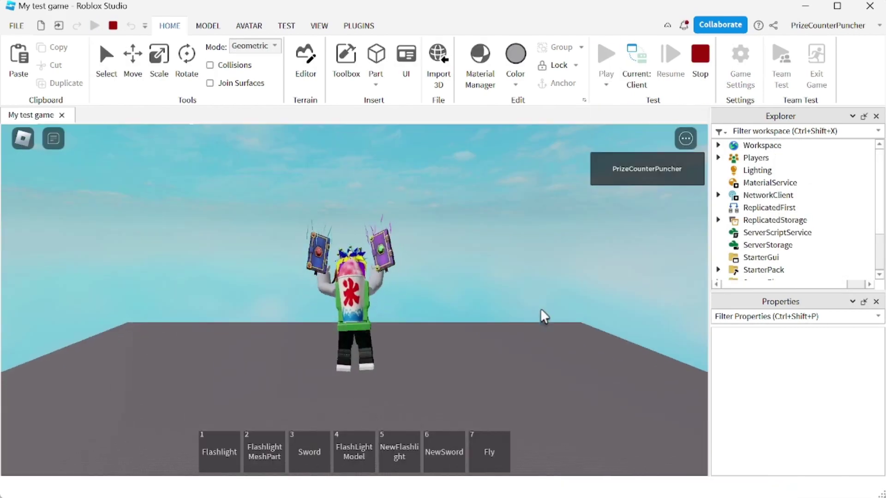
key(s)
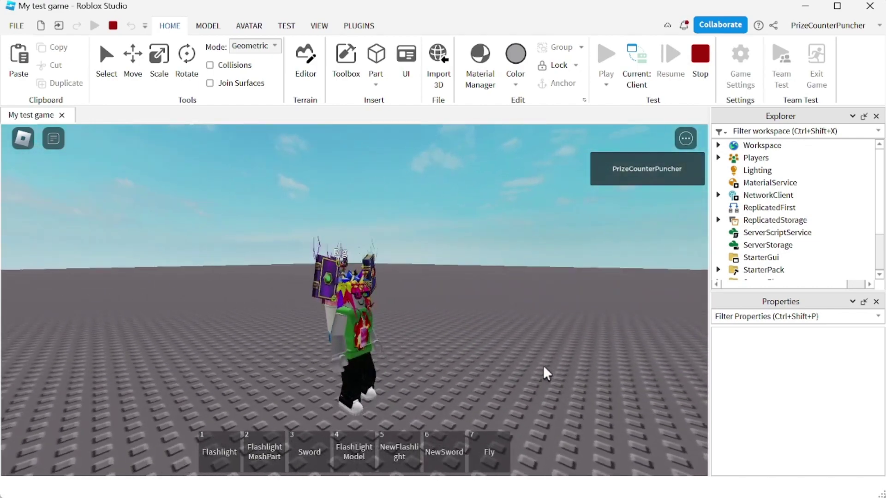
click(445, 453)
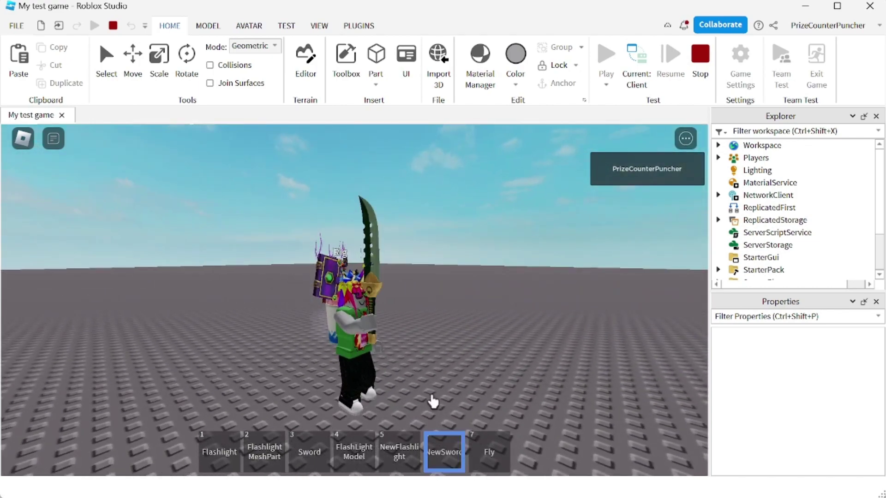
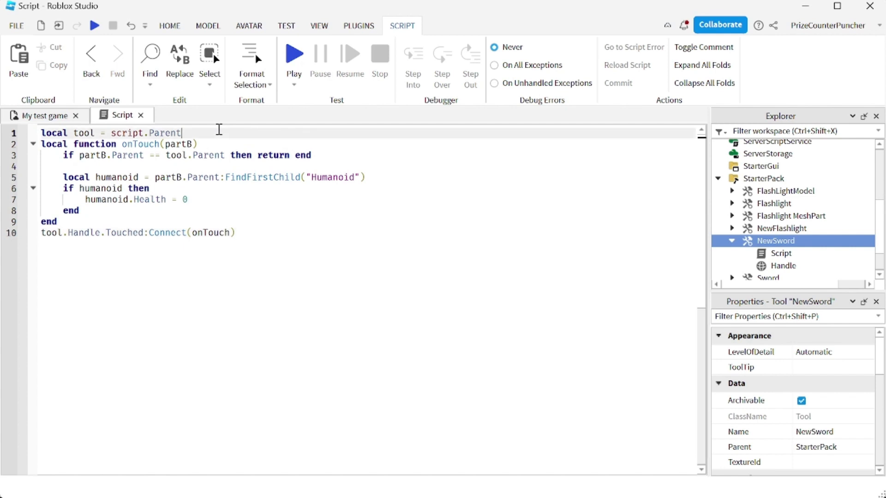
Set off the onTouch function in NewSword's script with a blank line above and below it, and review its lines
key(Return)
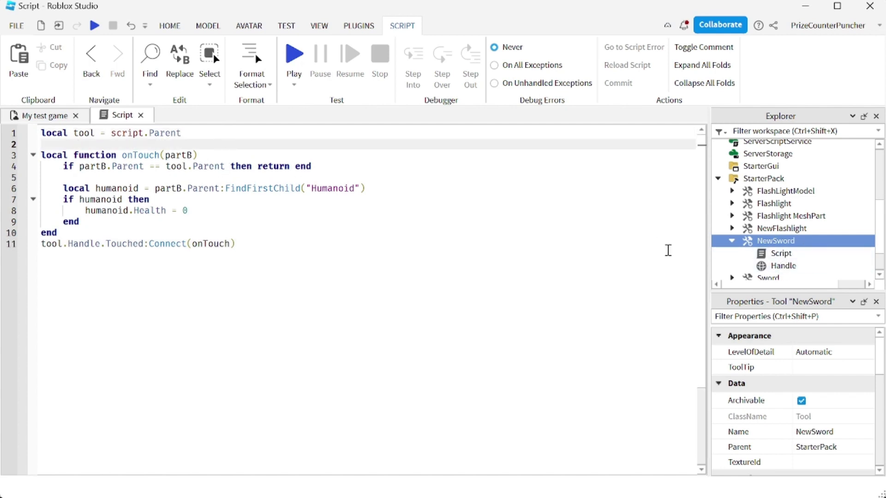
click(82, 236)
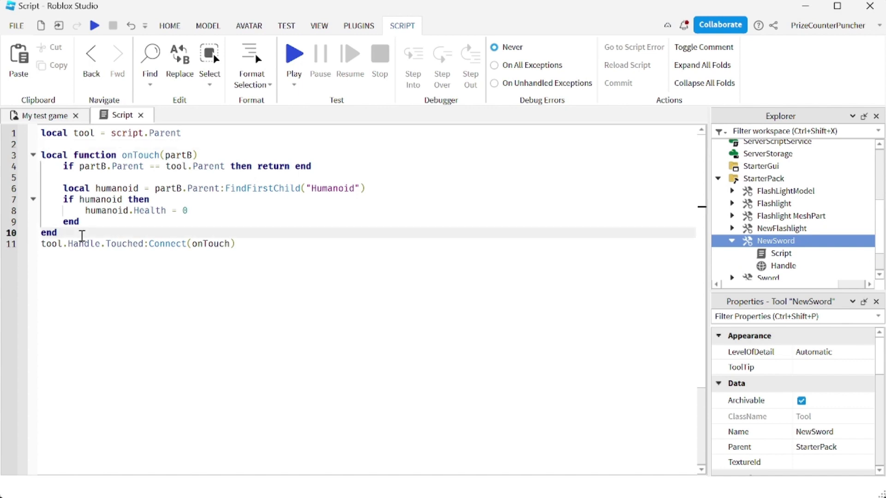
key(Return)
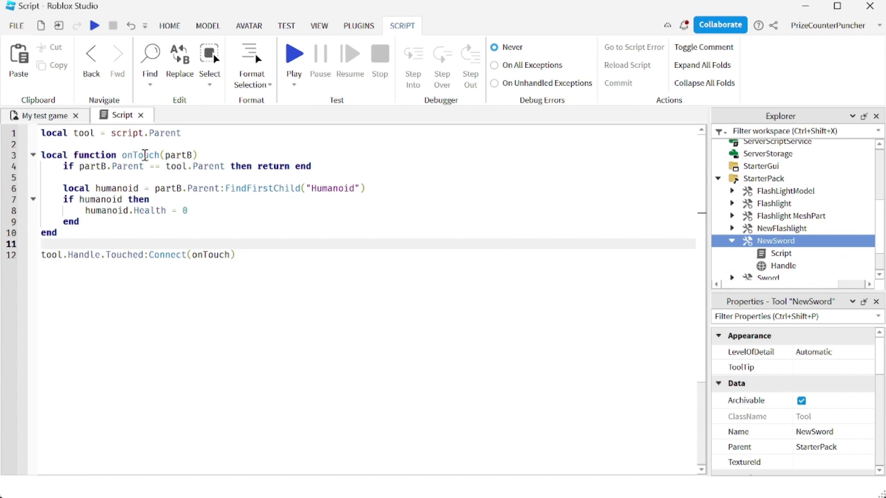
click(321, 165)
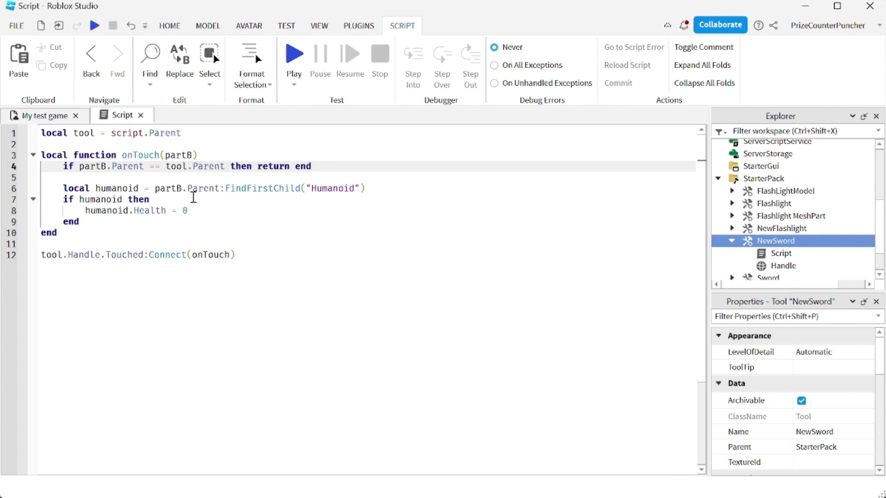
click(381, 188)
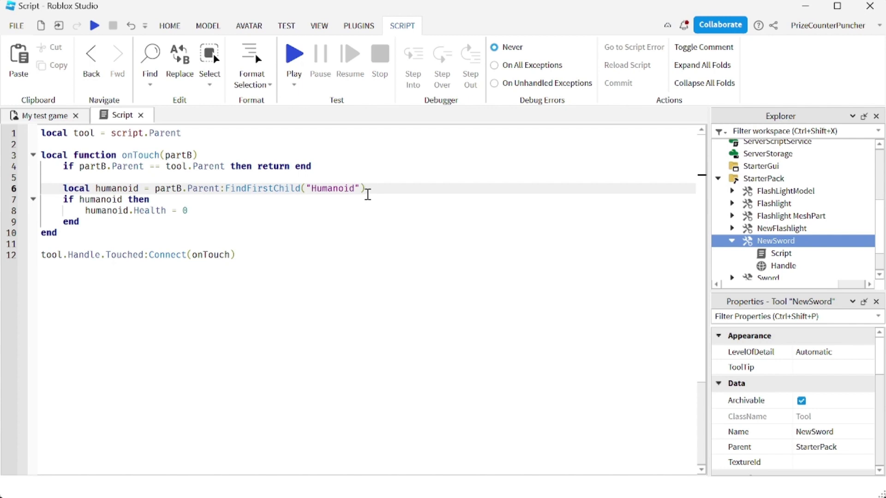
click(198, 212)
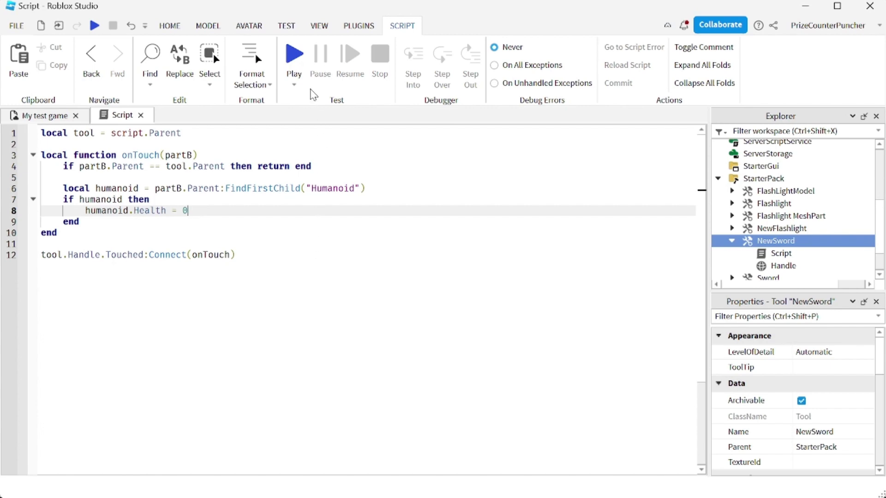
Playtest with NewSword equipped, walk into the Rig to test the touch damage, and stop the test
click(294, 53)
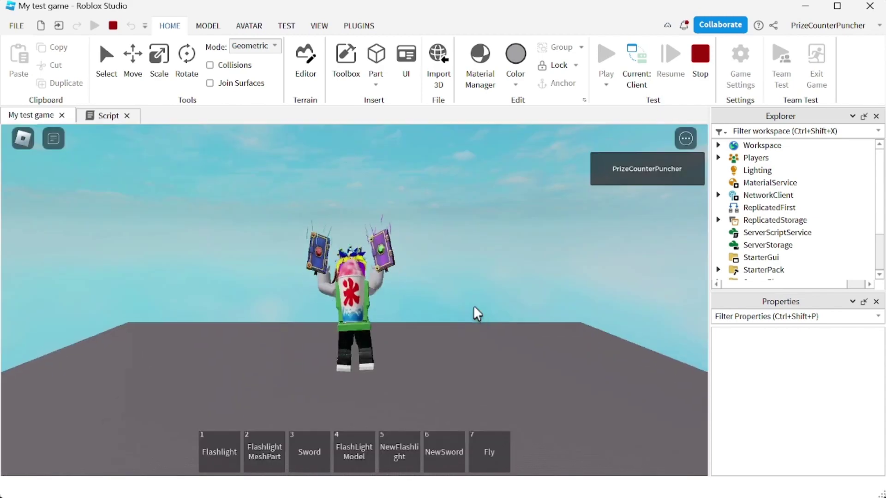
click(443, 453)
right_drag(498, 387, 499, 388)
key(w)
key(w)
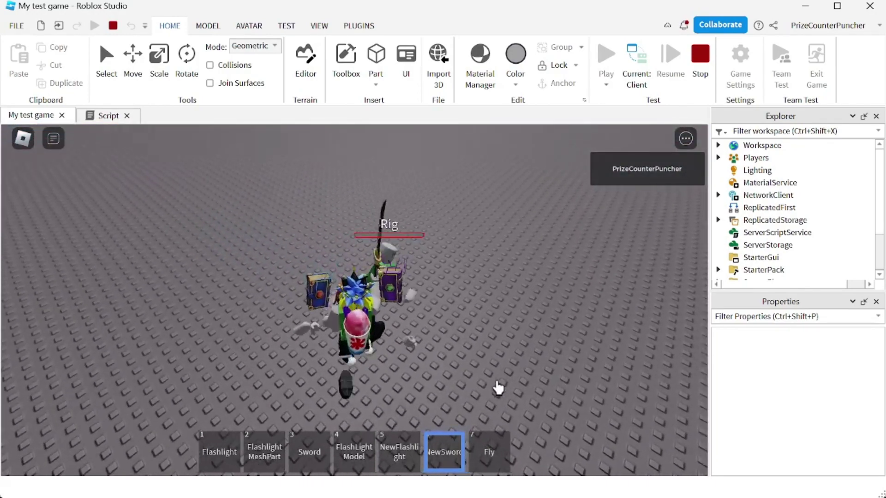
click(498, 388)
right_drag(498, 387, 498, 388)
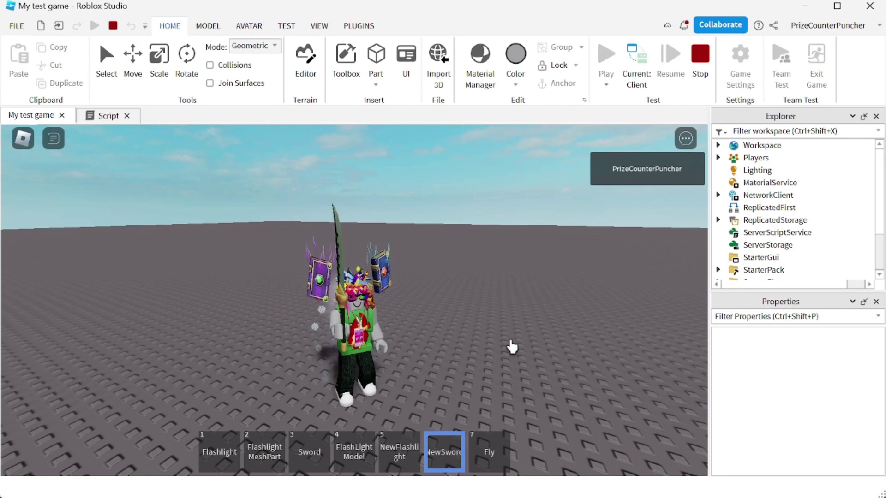
right_drag(462, 356, 463, 355)
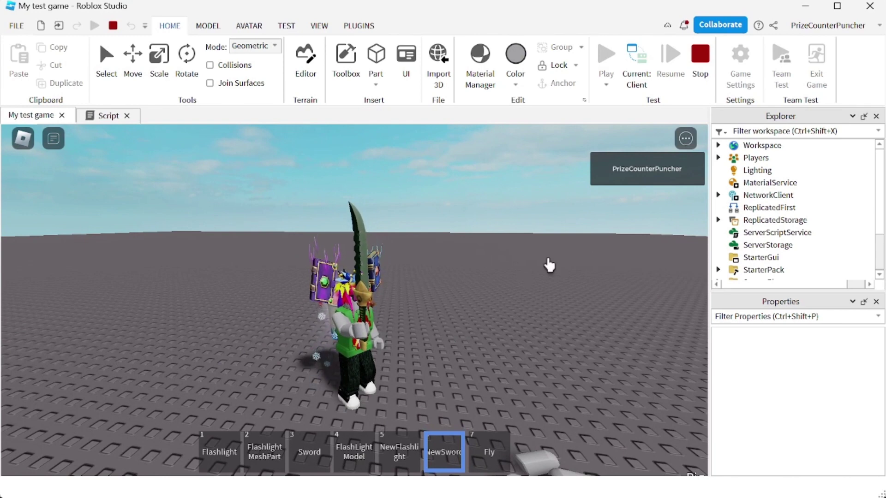
click(701, 60)
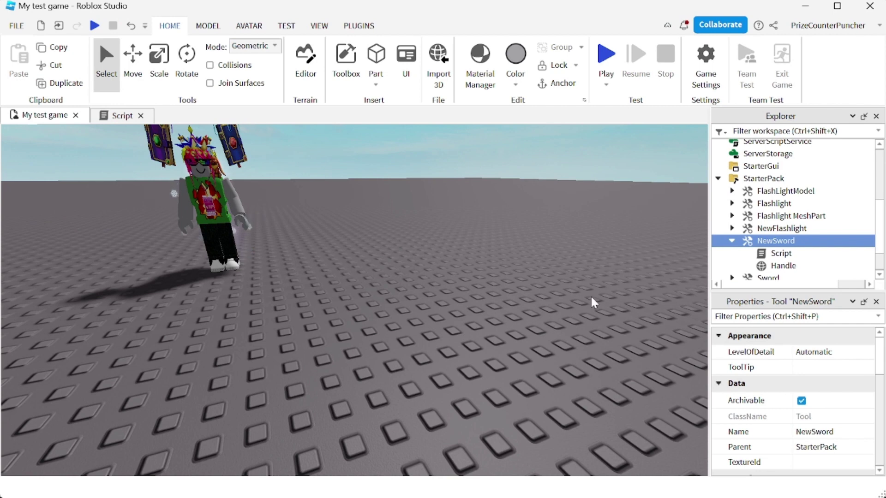
Add a slash function to NewSword's script that parents a StringValue named "toolanim" with value "Slash" to the tool, and connect it to tool.Activated
double_click(781, 253)
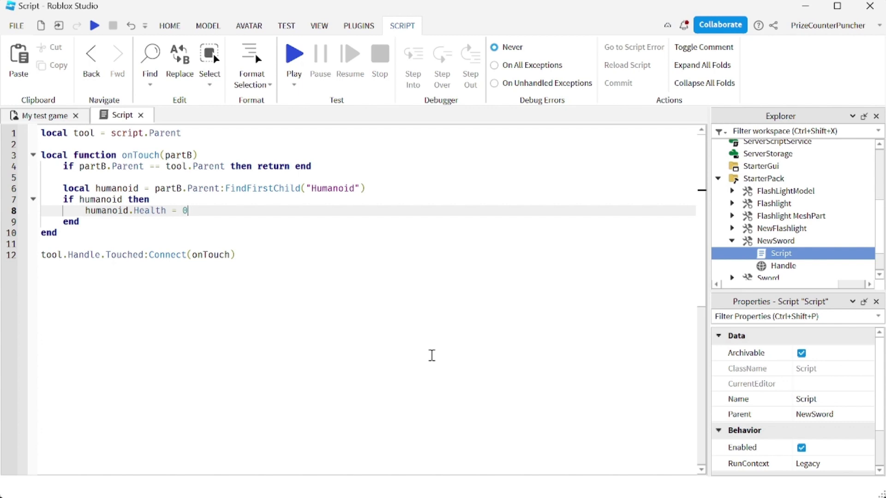
click(68, 235)
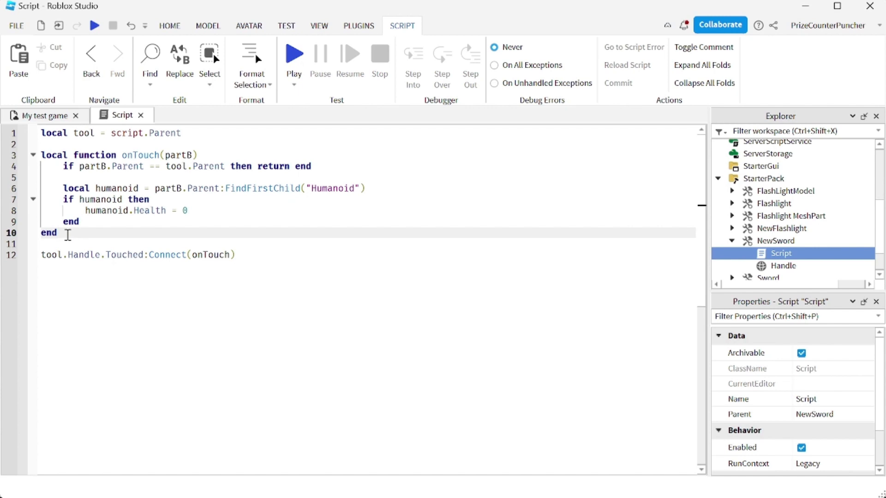
key(Return)
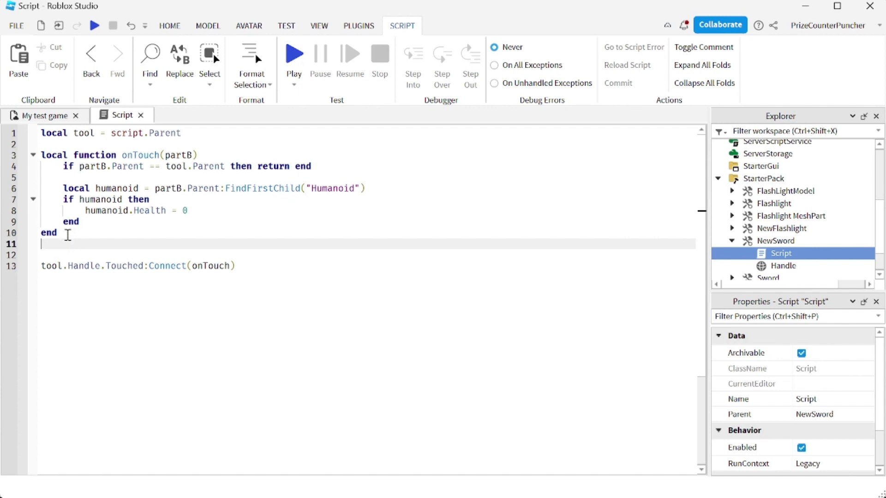
key(Return)
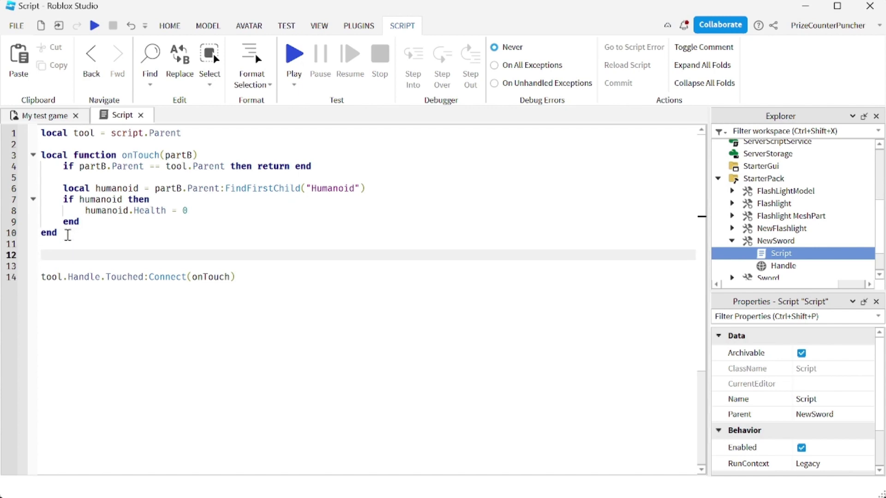
text(local function slash() 	local value = Instance.new("StringValue") 	value.Name = "toolanim" 	value.Value = "Slash" 	value.Parent = tool end  tool.Activated:Connect(slash))
Move the tool.Activated connection below the Handle.Touched connection and remove the surplus blank lines above them
double_click(196, 332)
drag(196, 332, 36, 332)
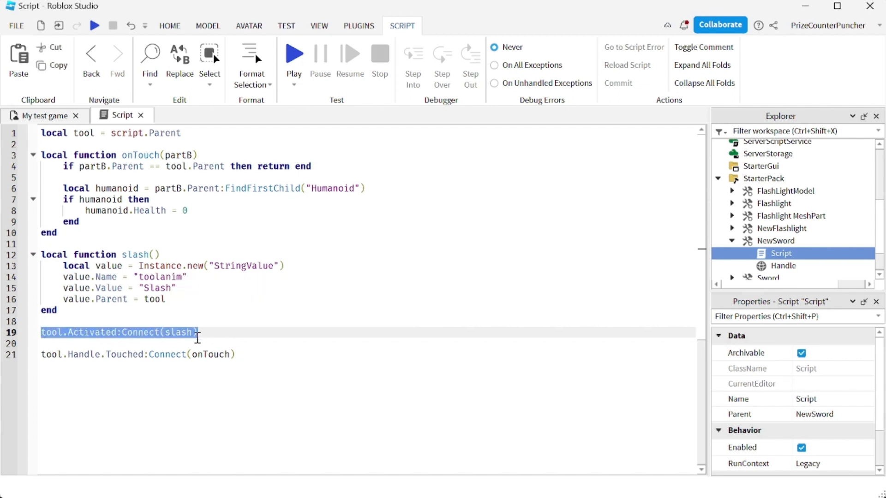
click(214, 334)
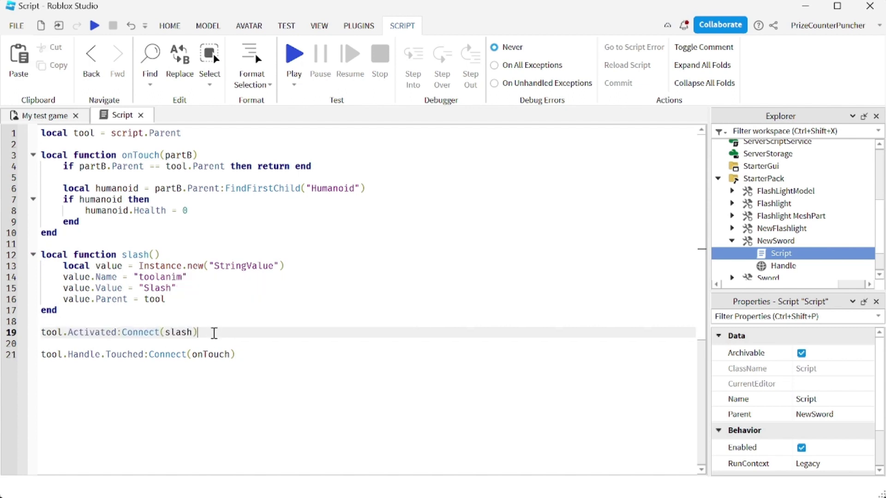
key(alt+Down)
key(alt+Down)
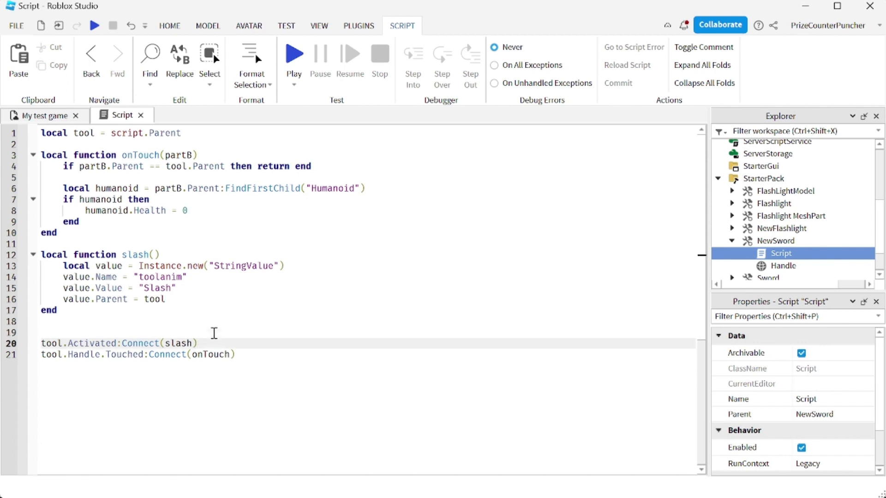
click(149, 332)
key(BackSpace)
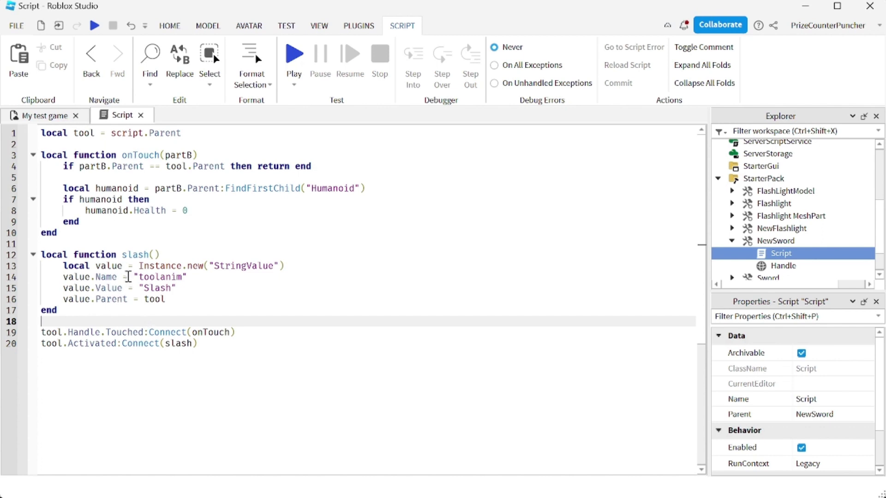
Review the onTouch and slash functions and the event connections in NewSword's script
drag(85, 229, 37, 156)
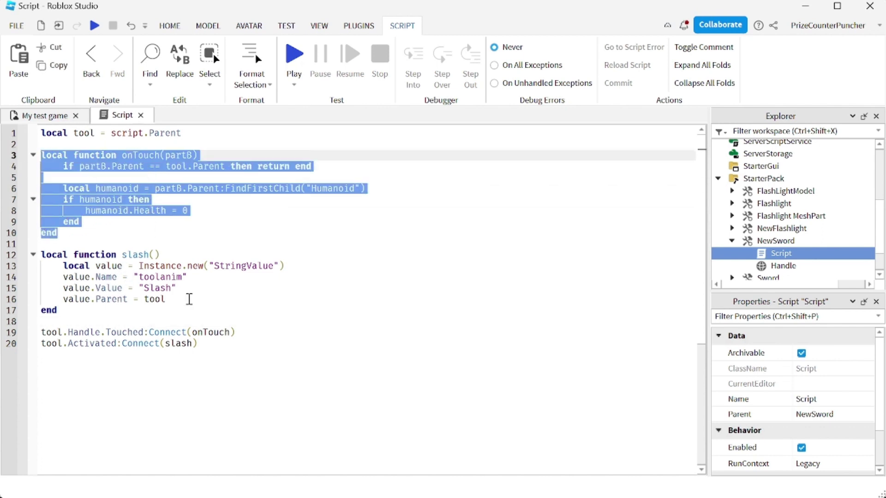
click(210, 344)
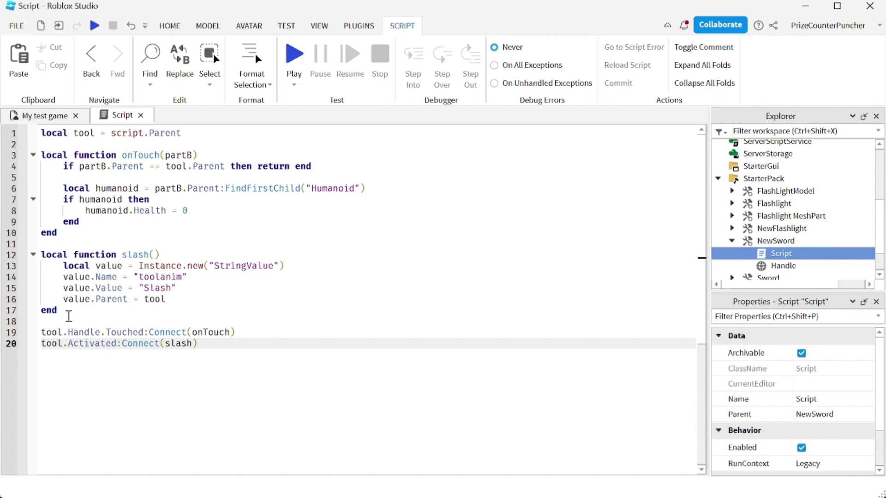
drag(65, 311, 33, 257)
click(125, 281)
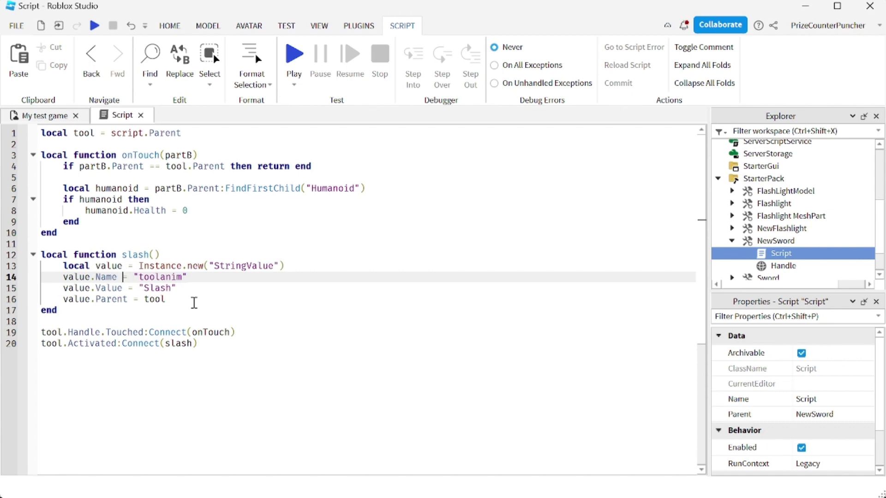
click(296, 266)
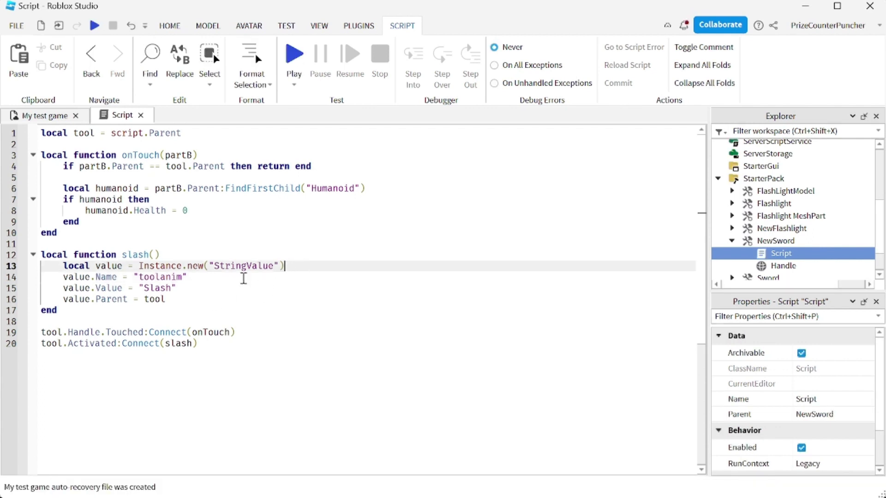
Examine the StringValue's Name, Value and Parent lines in NewSword's slash function
click(188, 278)
click(184, 289)
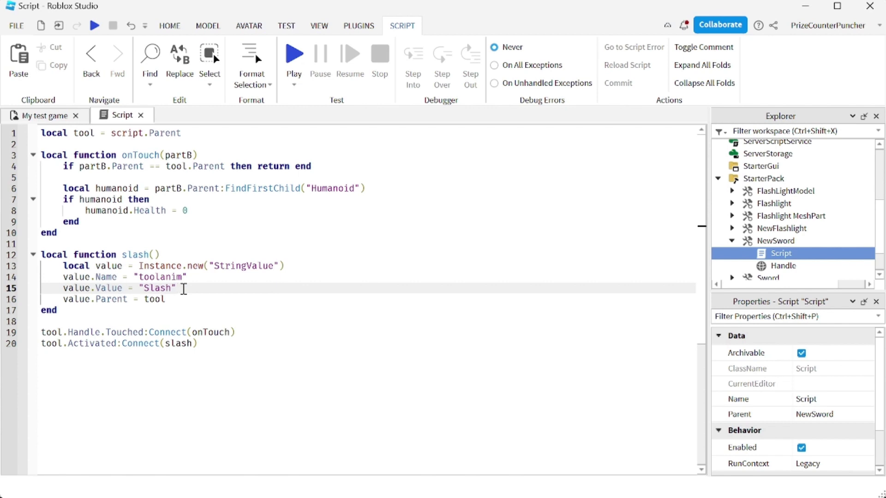
click(191, 278)
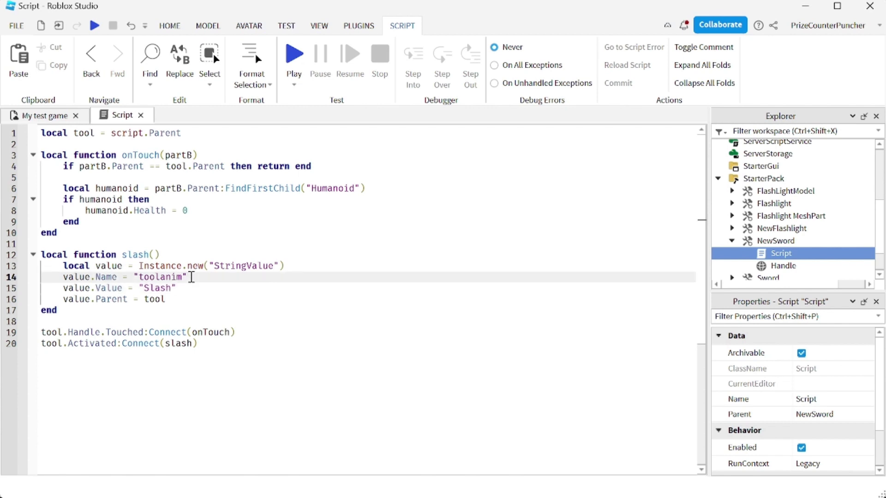
click(178, 300)
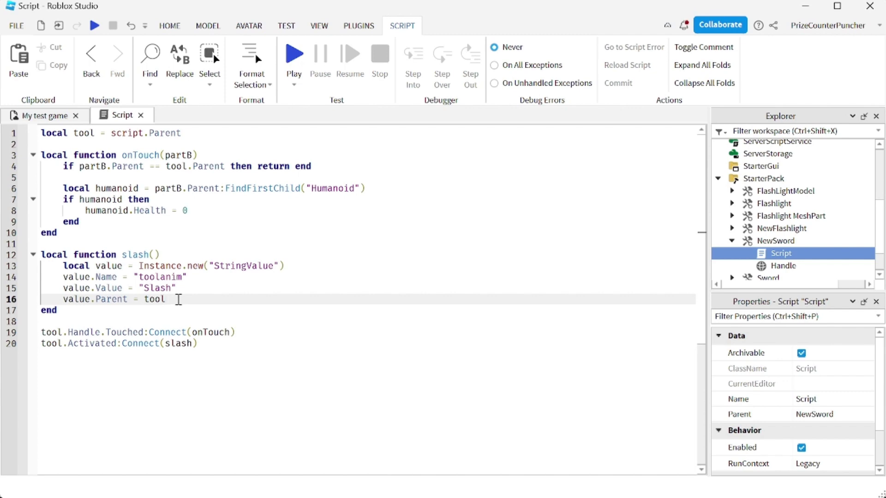
Playtest with NewSword equipped, walk to the Rig, activate the sword to test its slash animation, and stop the test
click(294, 54)
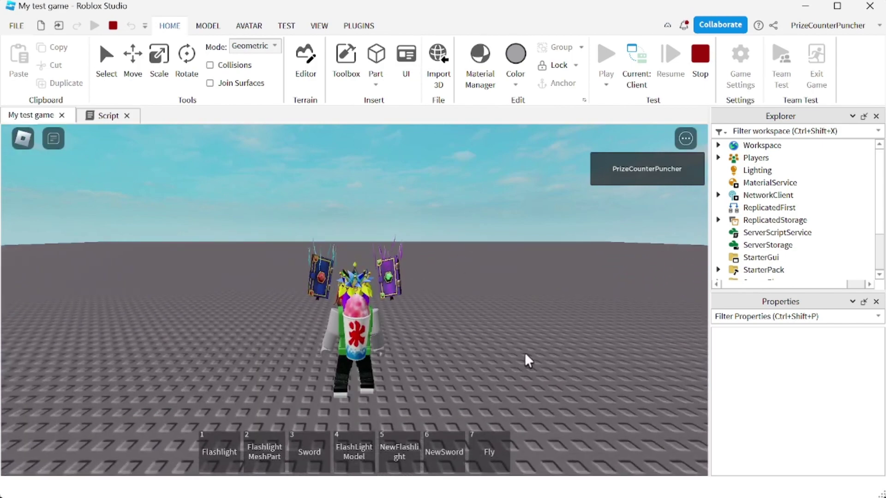
right_drag(528, 360, 526, 360)
click(451, 447)
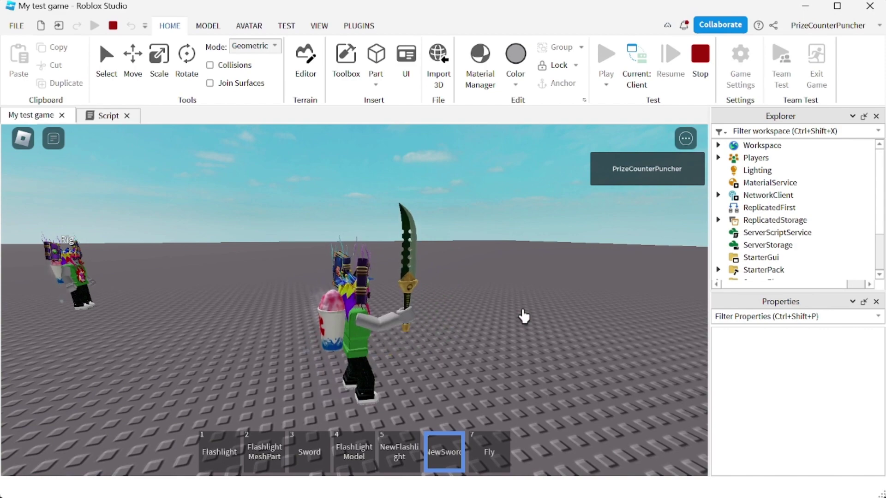
right_drag(524, 316, 494, 309)
key(w)
click(493, 308)
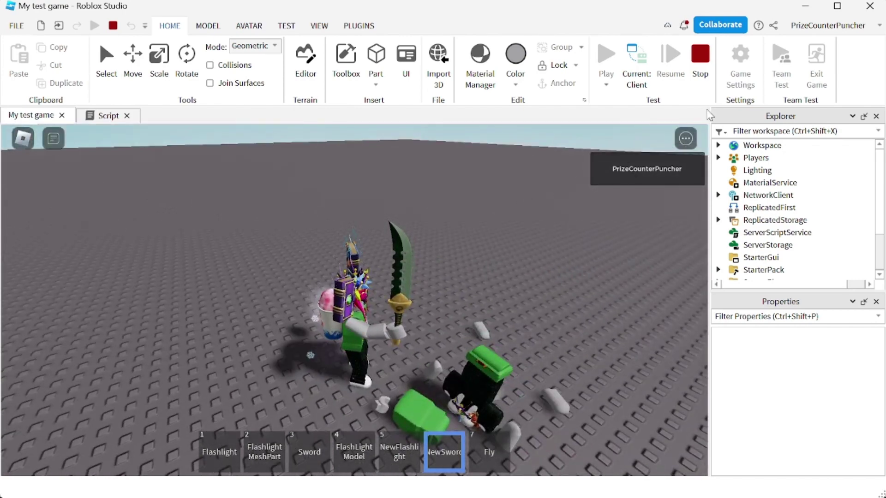
click(706, 79)
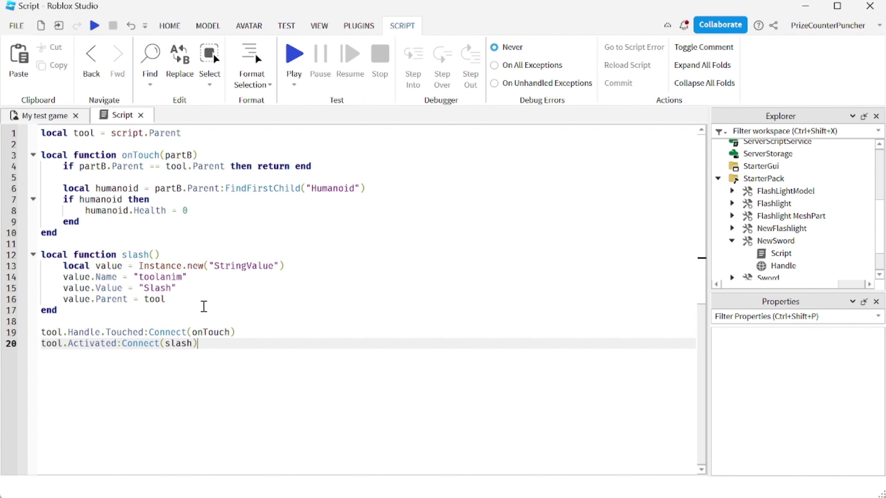
Start another playtest, equip NewSword, and expand it under the player's character in Workspace to inspect its children
click(200, 279)
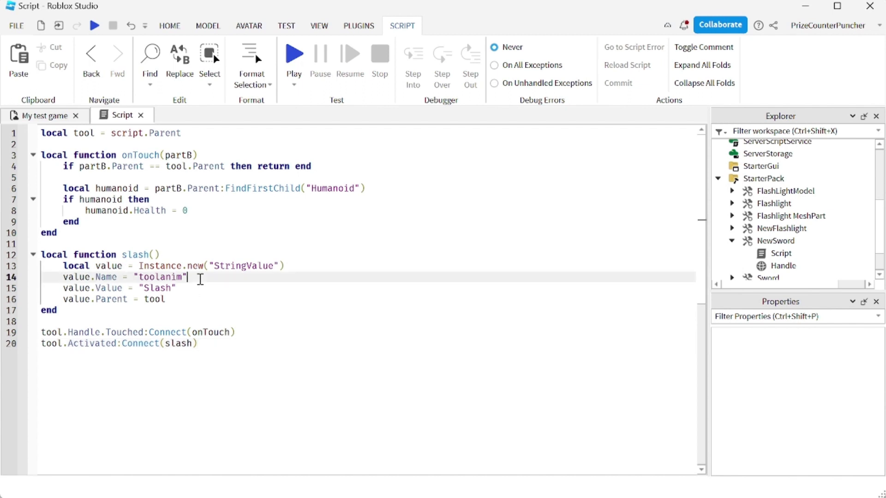
click(196, 288)
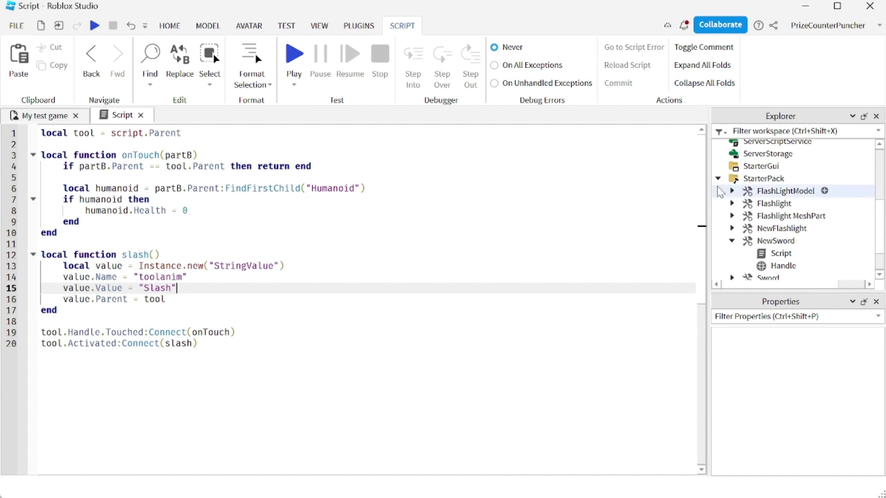
click(299, 61)
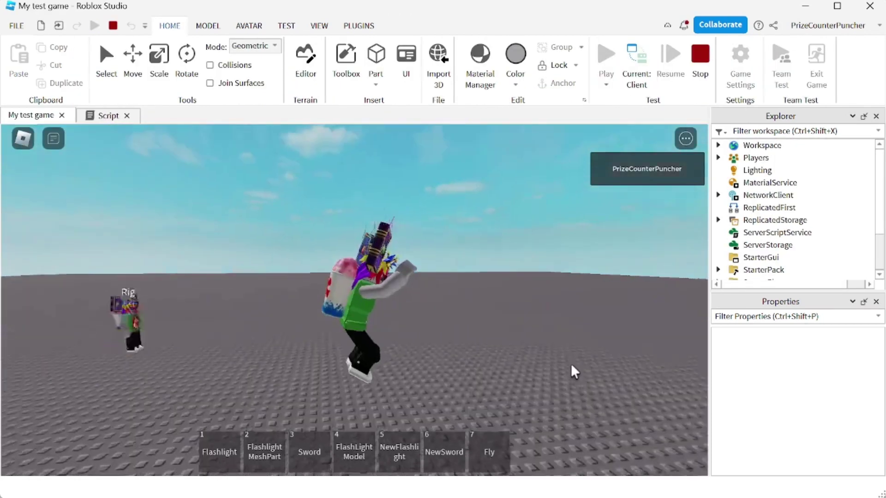
click(445, 457)
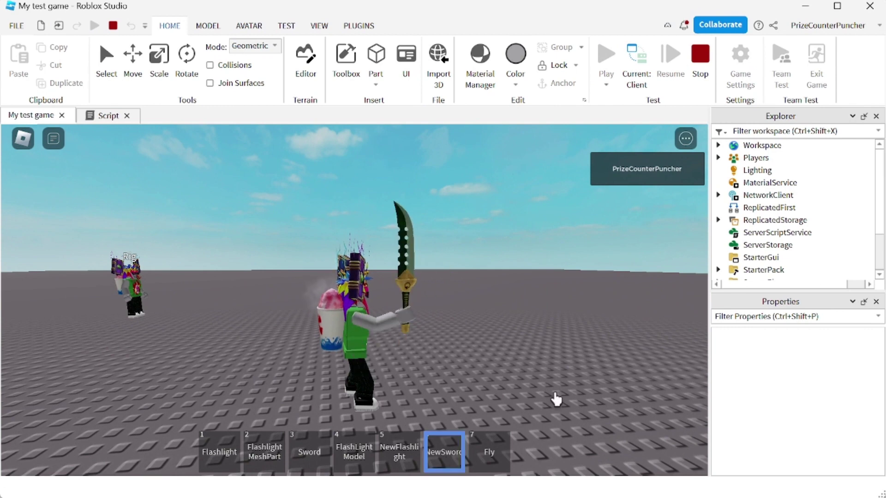
click(718, 145)
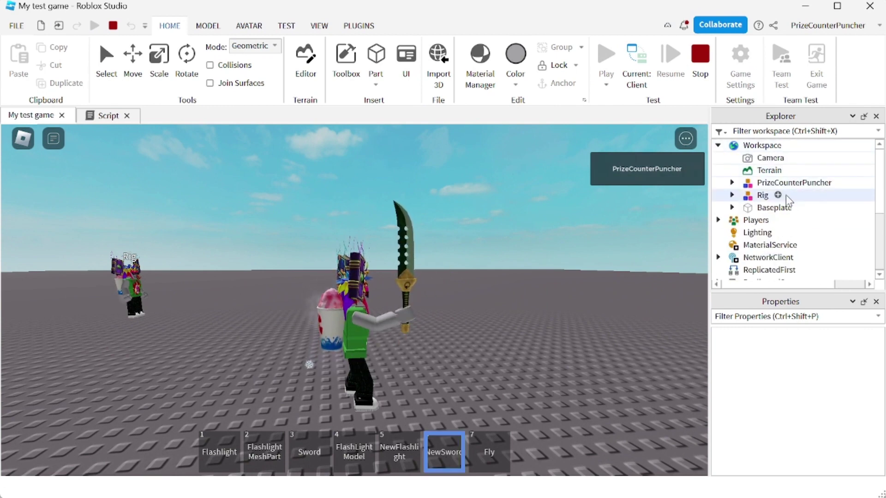
click(732, 183)
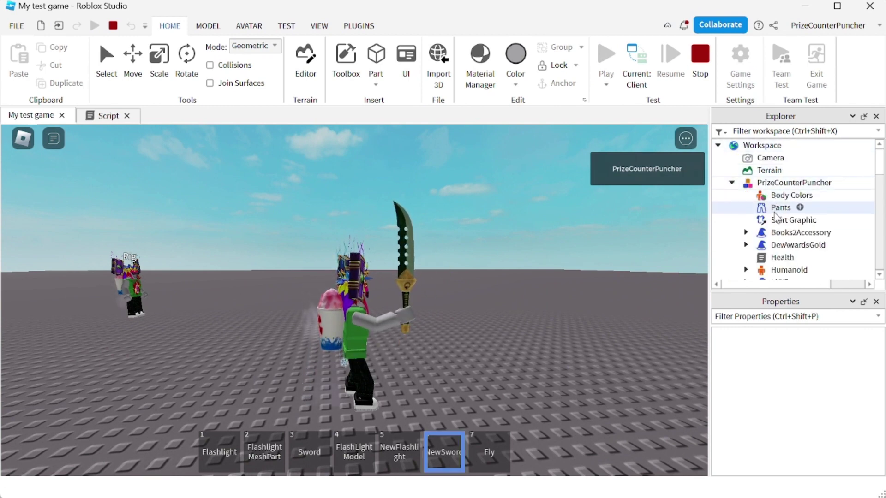
scroll(766, 208, down, 3)
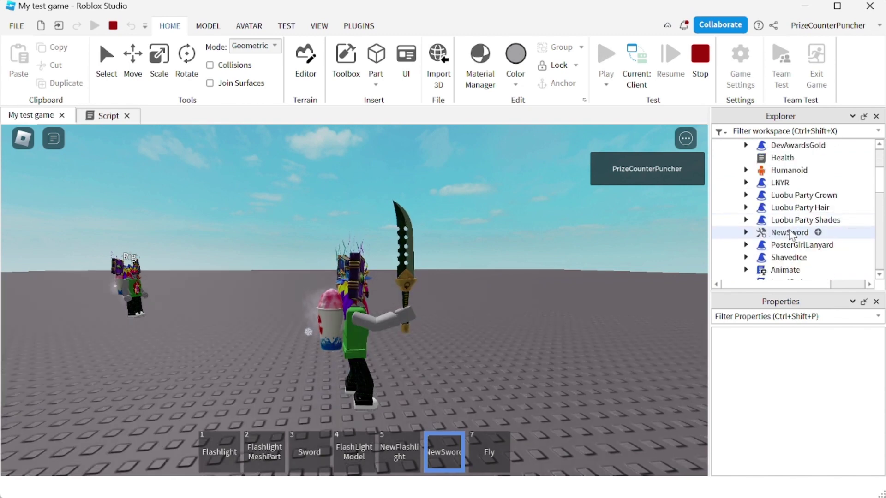
click(745, 233)
scroll(757, 236, down, 1)
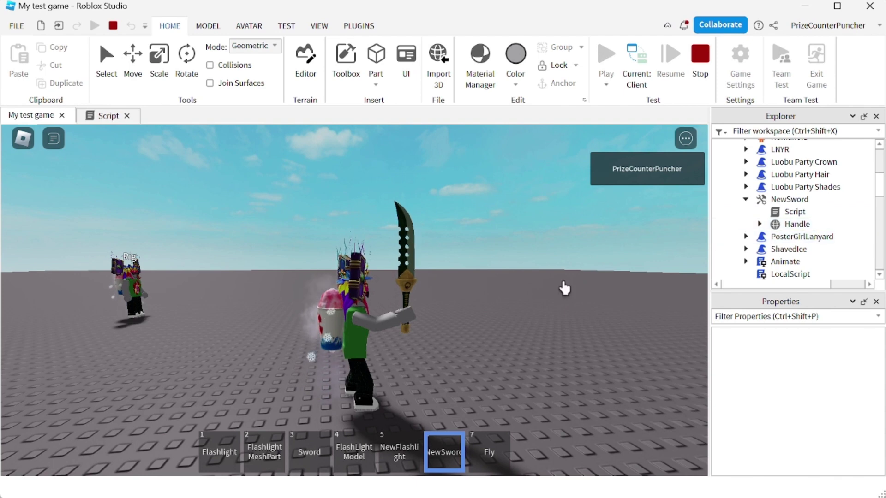
Check the slash function against the running game's NewSword children, and stop the playtest
click(107, 116)
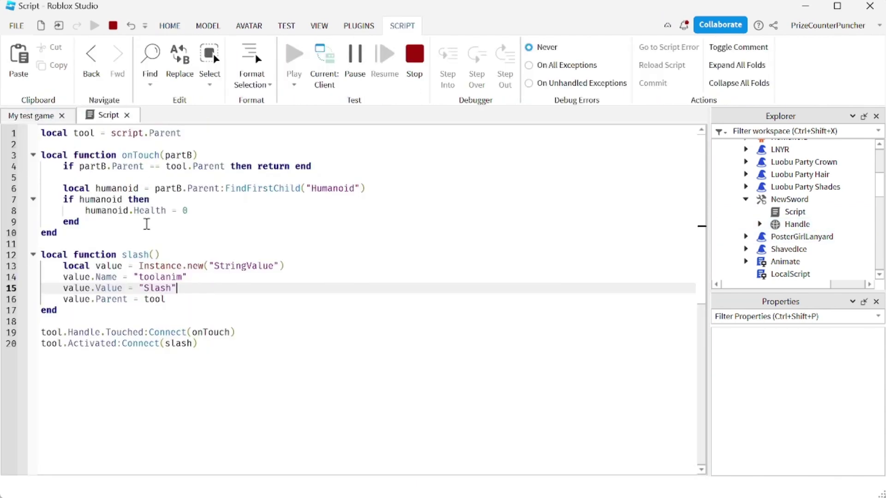
click(32, 116)
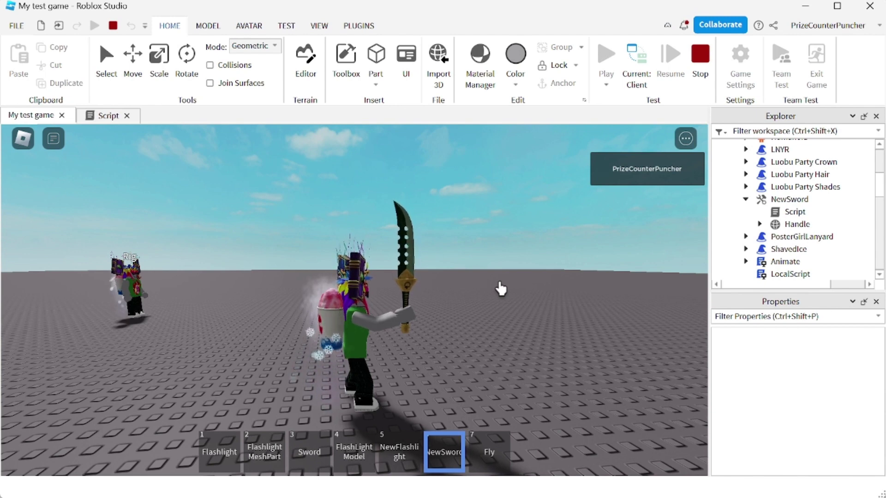
click(700, 60)
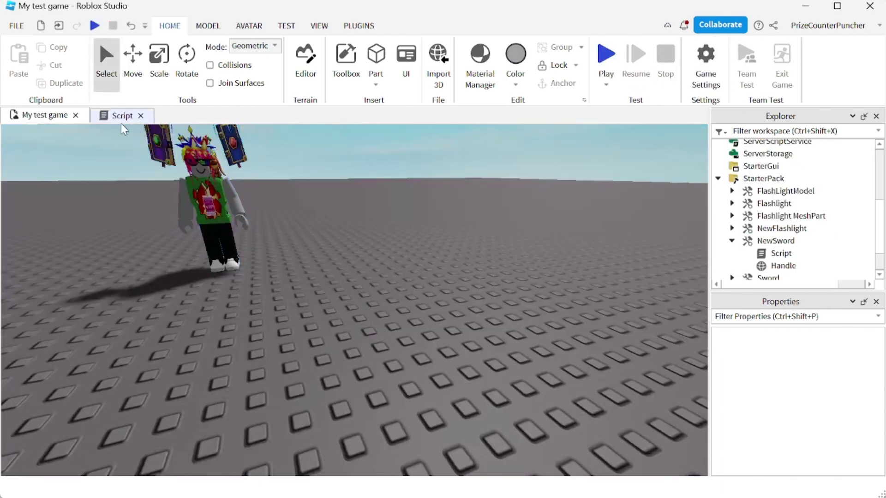
Change the StringValue's name in NewSword's slash function to "stoolanim"
click(119, 117)
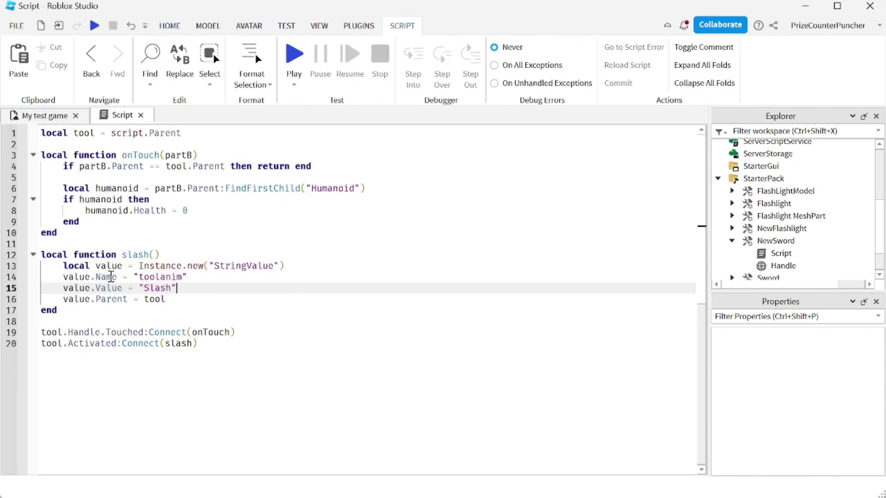
click(140, 277)
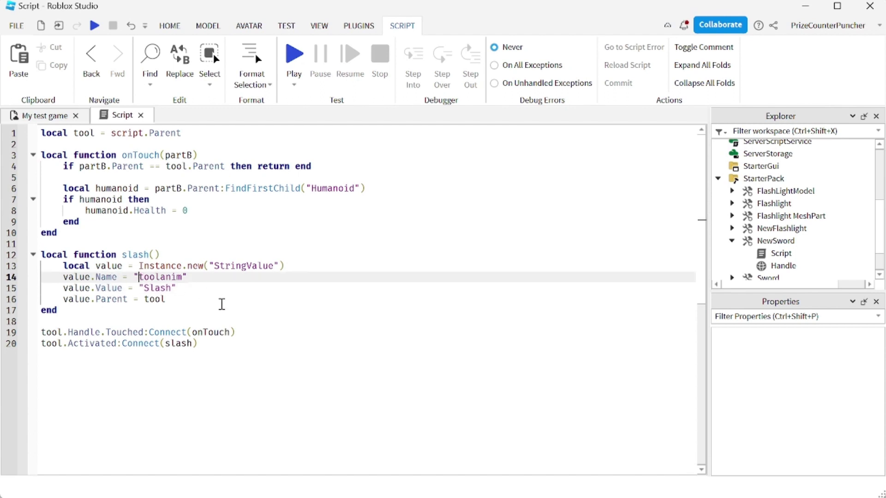
text(s)
Playtest the renamed value with NewSword equipped, and expand the tool under the player's character in Workspace
click(293, 71)
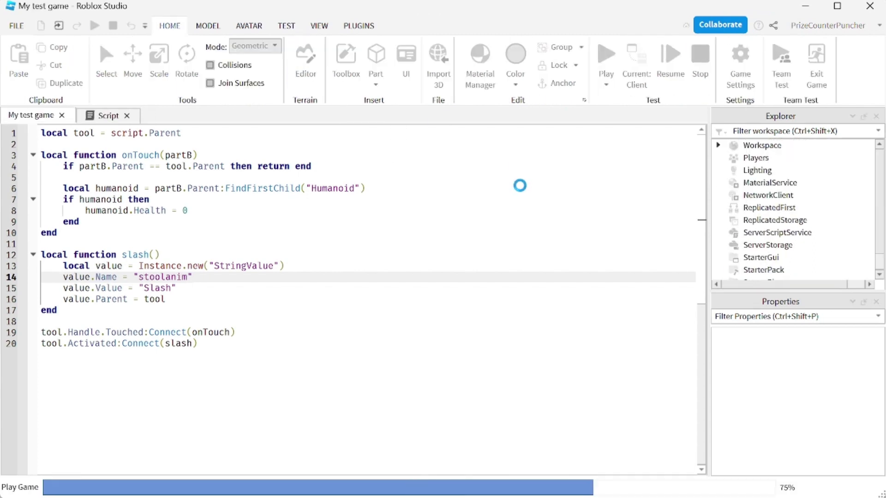
key(a)
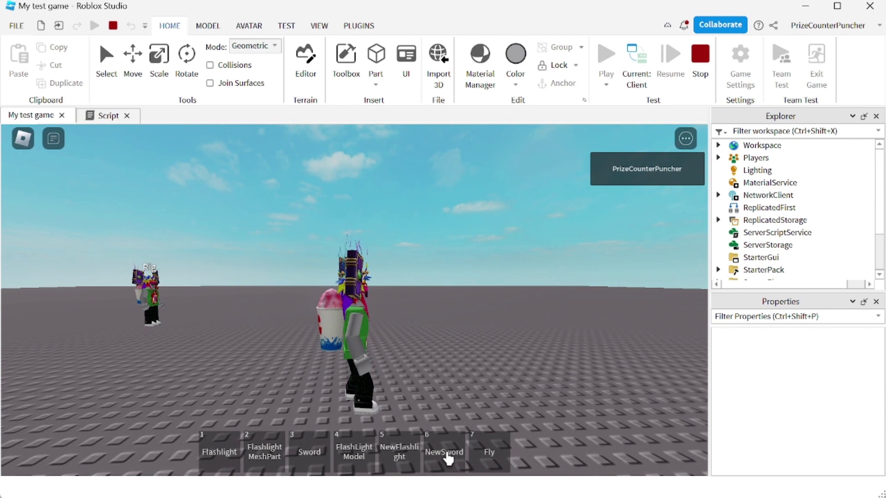
click(444, 454)
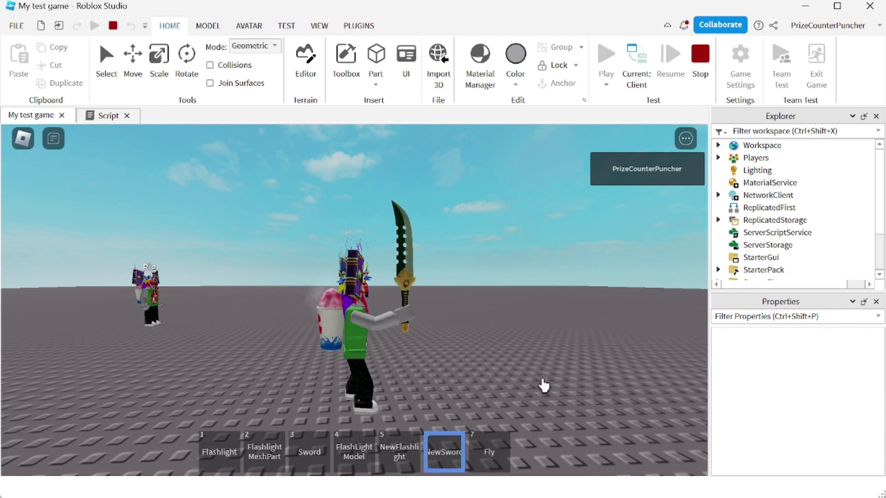
click(718, 146)
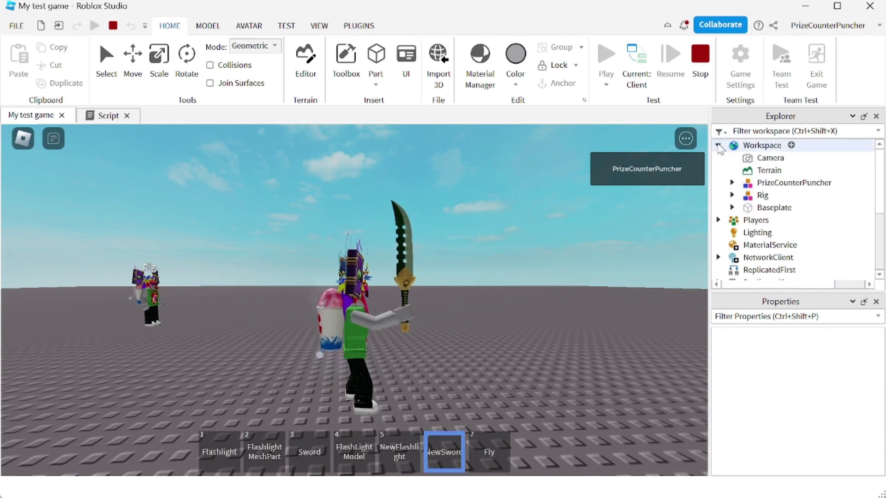
click(733, 184)
scroll(780, 205, down, 3)
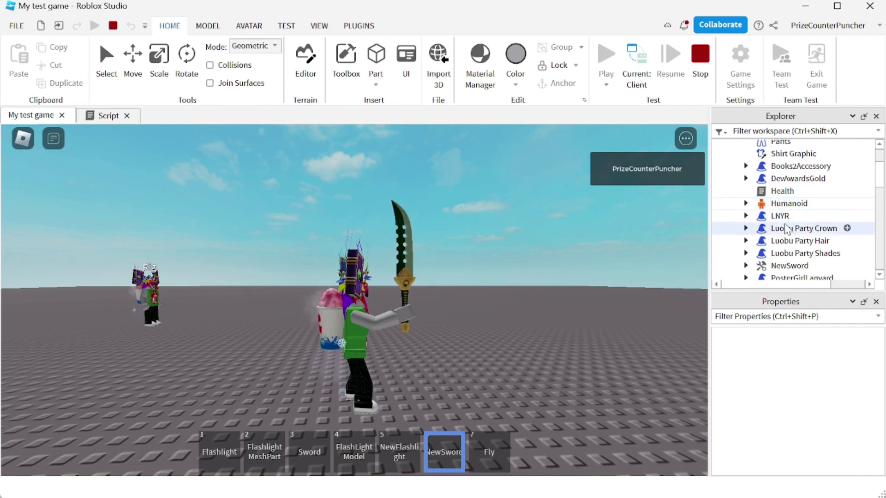
scroll(784, 233, down, 1)
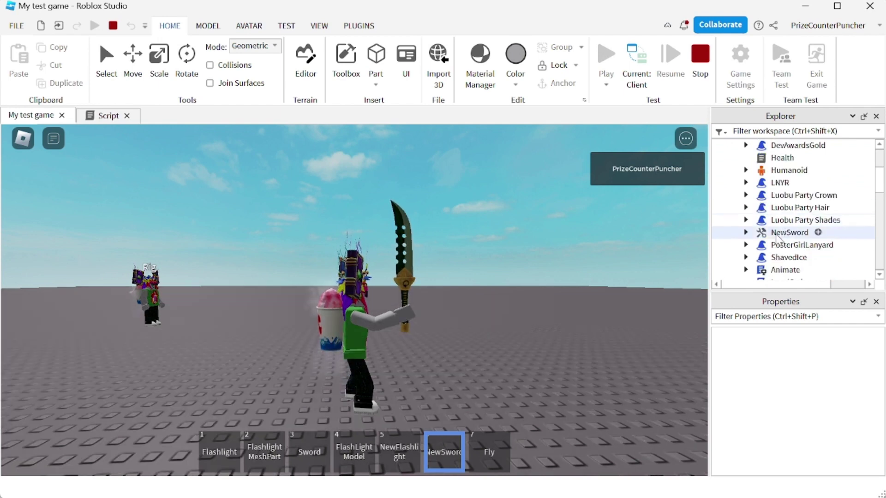
click(745, 233)
scroll(749, 236, down, 1)
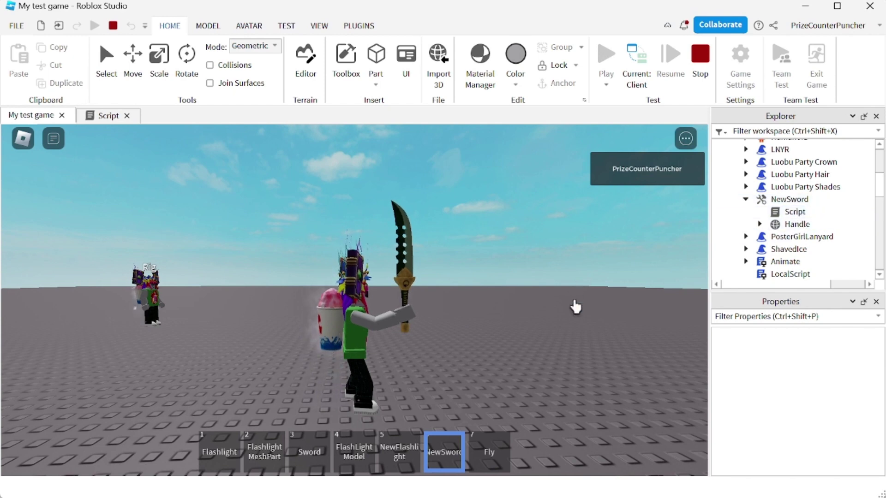
Activate NewSword twice to check which values are added under the tool, and stop the playtest
click(467, 310)
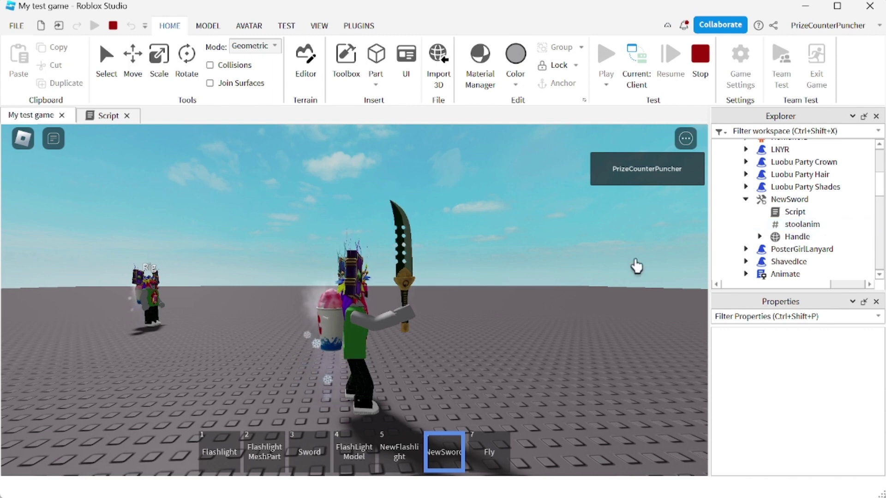
click(503, 272)
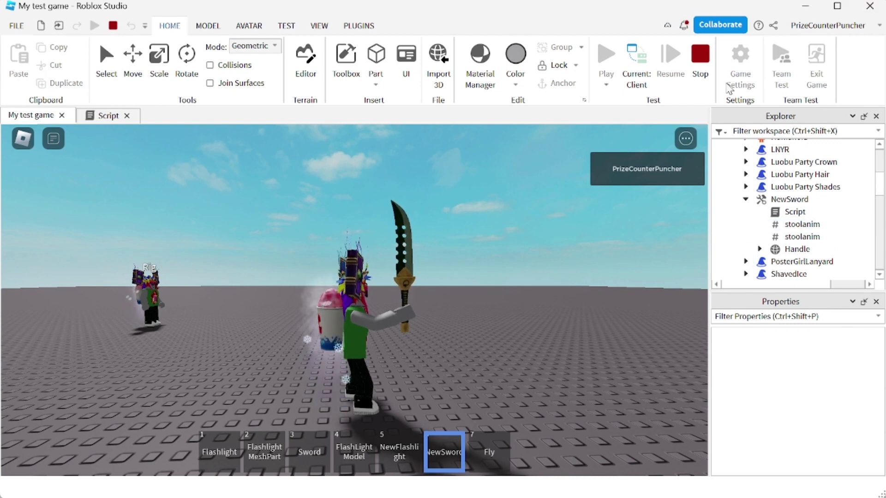
click(700, 57)
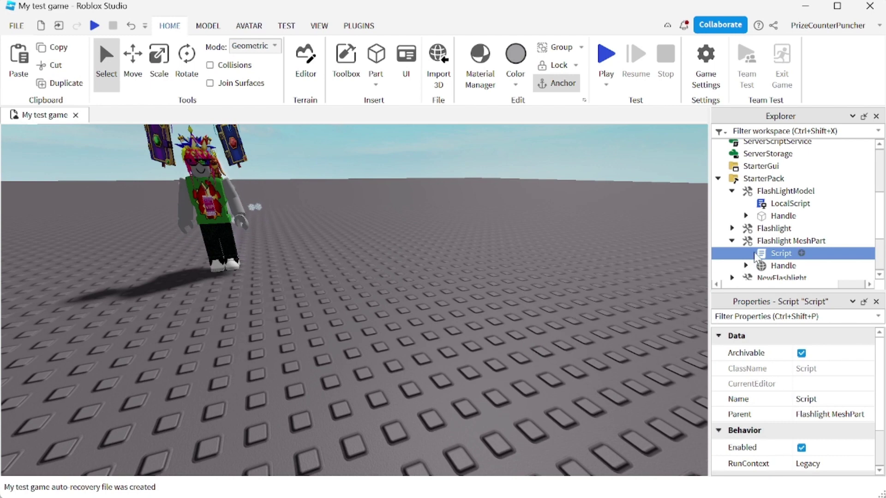
Open Flashlight MeshPart's script to examine its slash function, and playtest with that tool equipped, viewing the character from the side
click(780, 241)
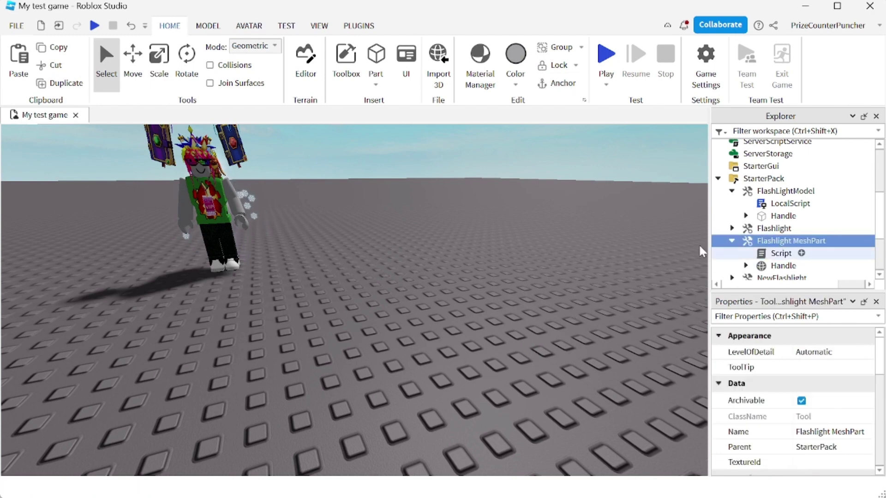
double_click(784, 257)
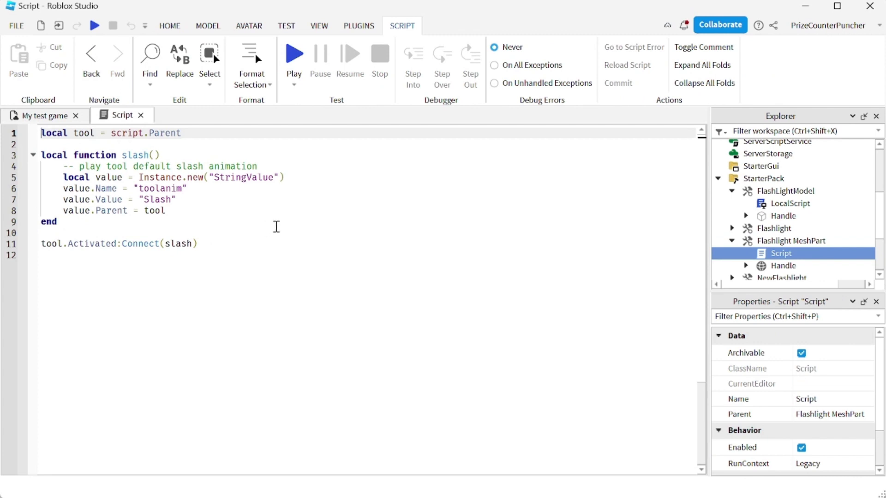
click(294, 55)
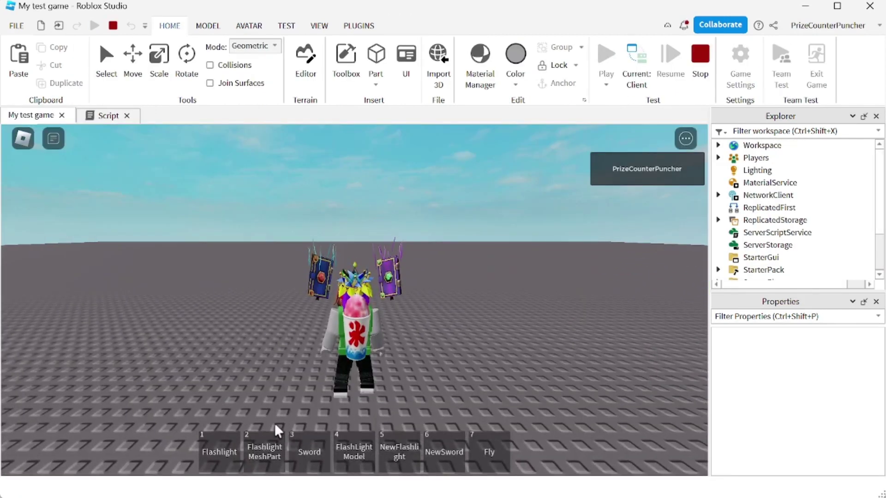
click(269, 455)
right_drag(531, 401, 512, 367)
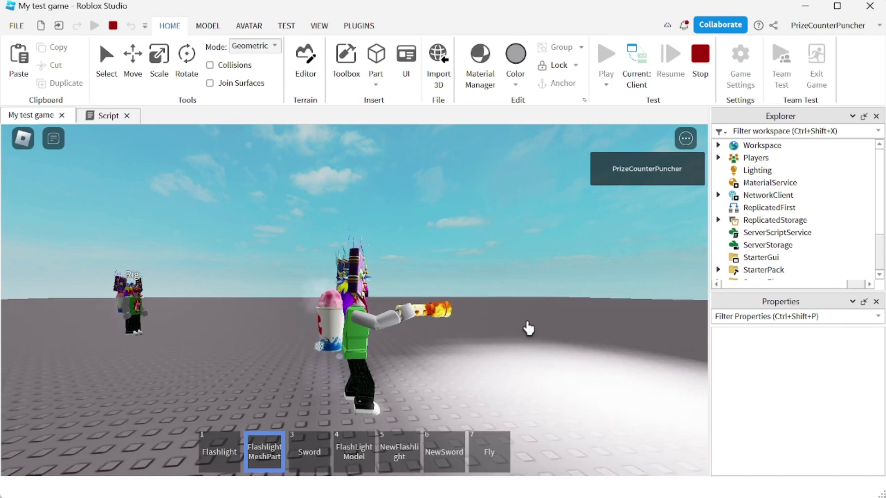
mouse_move(529, 327)
right_down()
mouse_move(541, 325)
mouse_move(519, 336)
right_up()
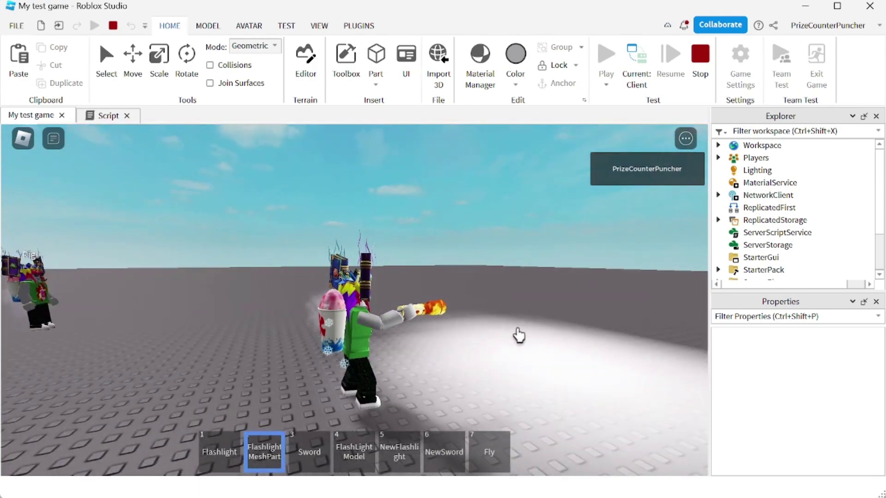